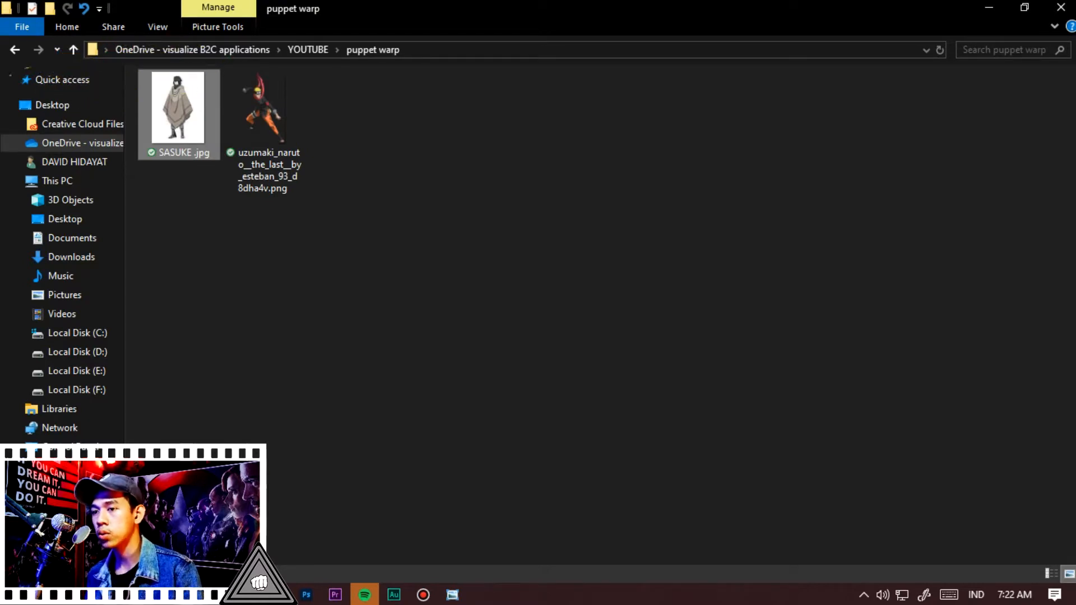
Open the uzumaki_naruto__the_last__by_esteban_93_d8dha4v.png image in Photoshop
drag(262, 130, 48, 313)
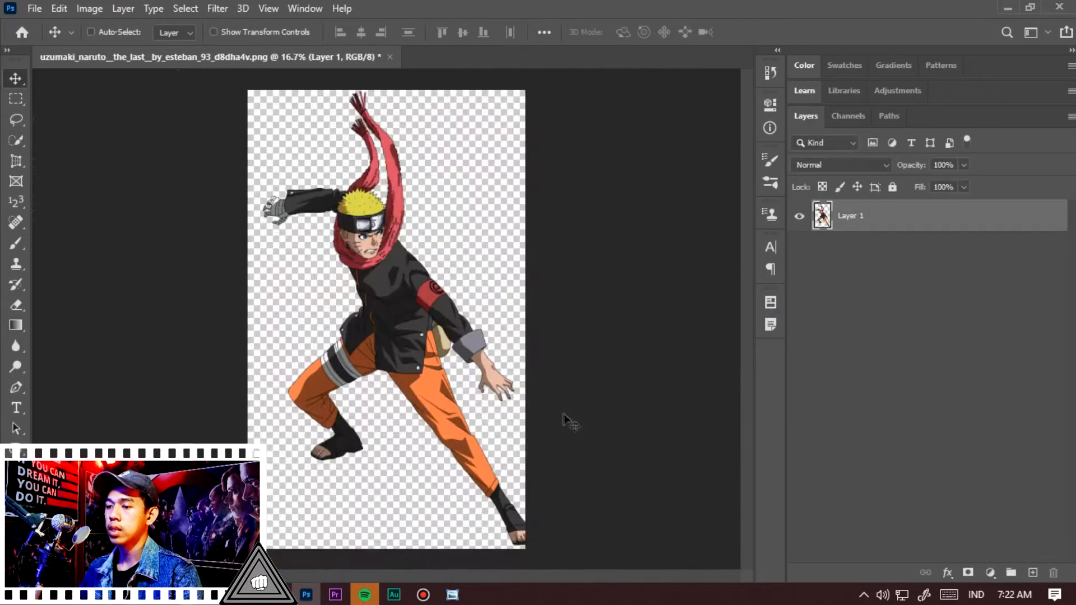
Enlarge the canvas with the Crop tool by extending its right and top edges beyond the image
key(c)
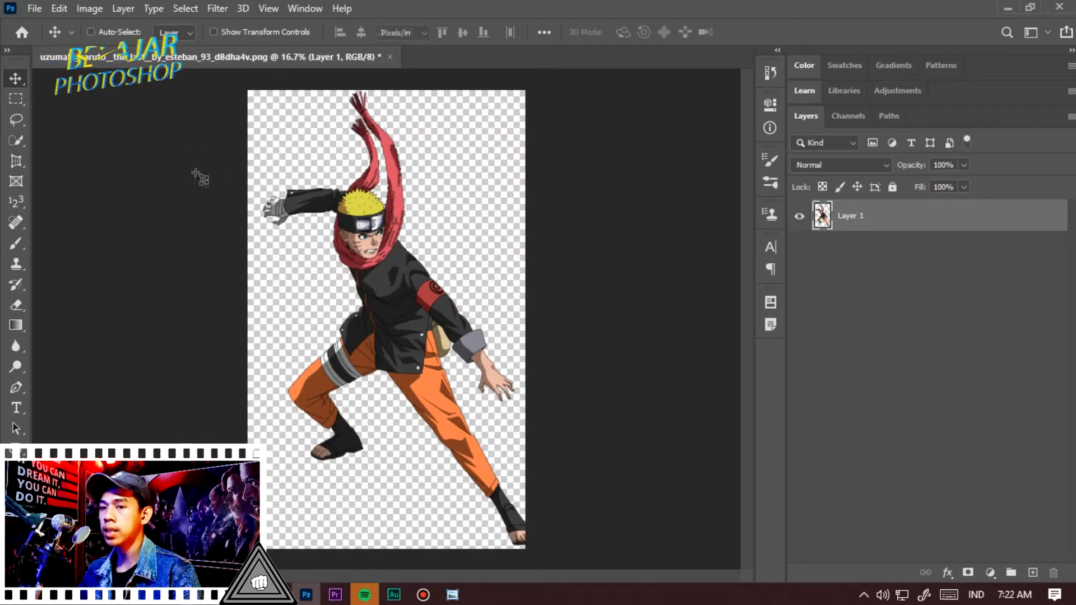
key(shift+c)
key(shift+c)
key(shift+c)
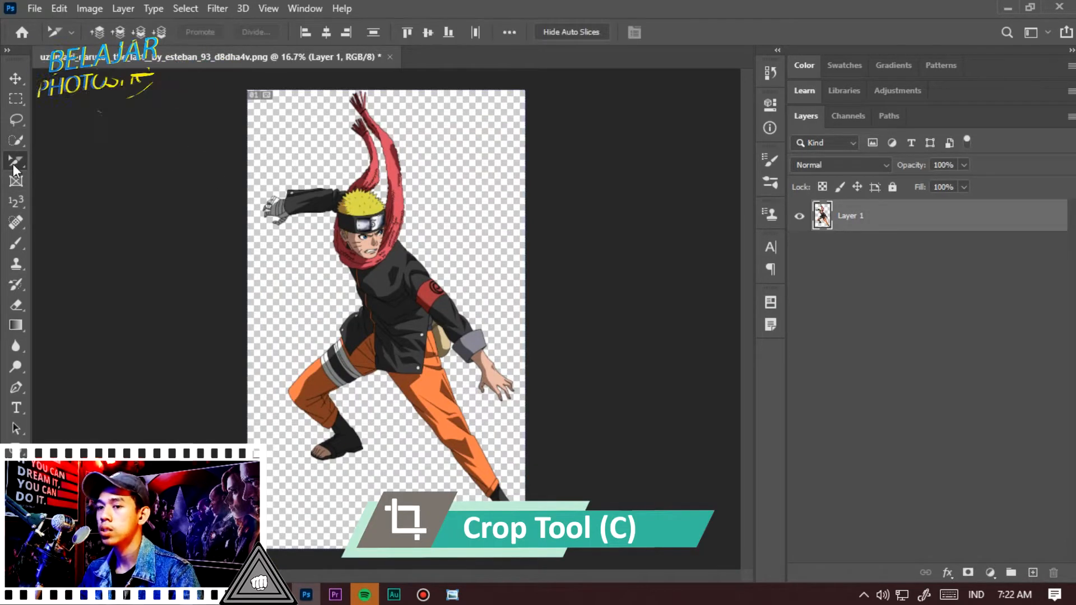
drag(527, 302, 555, 302)
drag(555, 92, 620, 46)
scroll(497, 154, down, 1)
scroll(497, 154, down, 2)
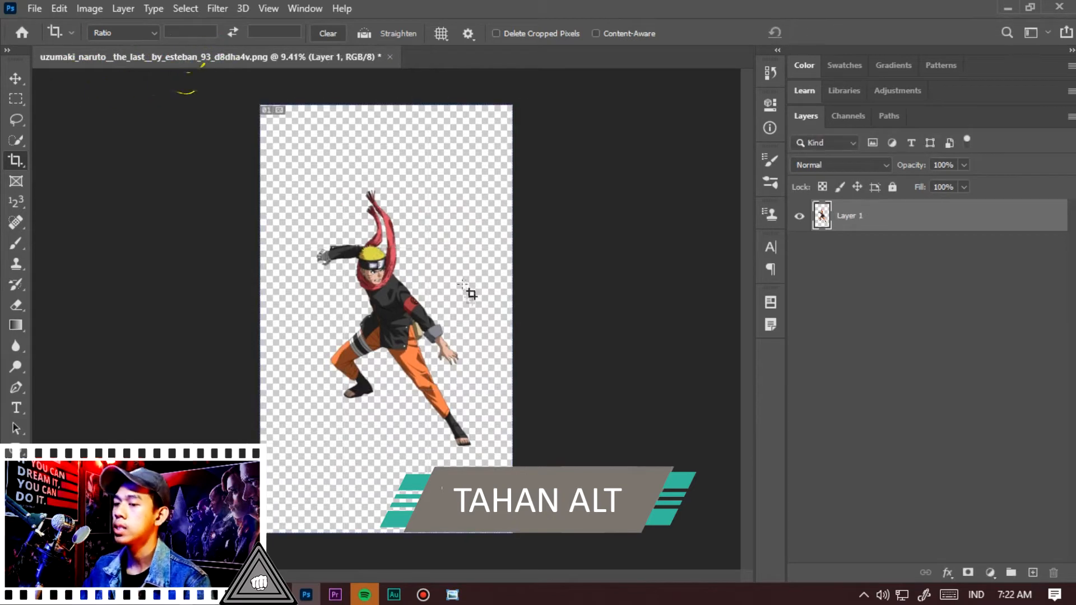
key(v)
scroll(437, 395, up, 2)
scroll(436, 394, down, 2)
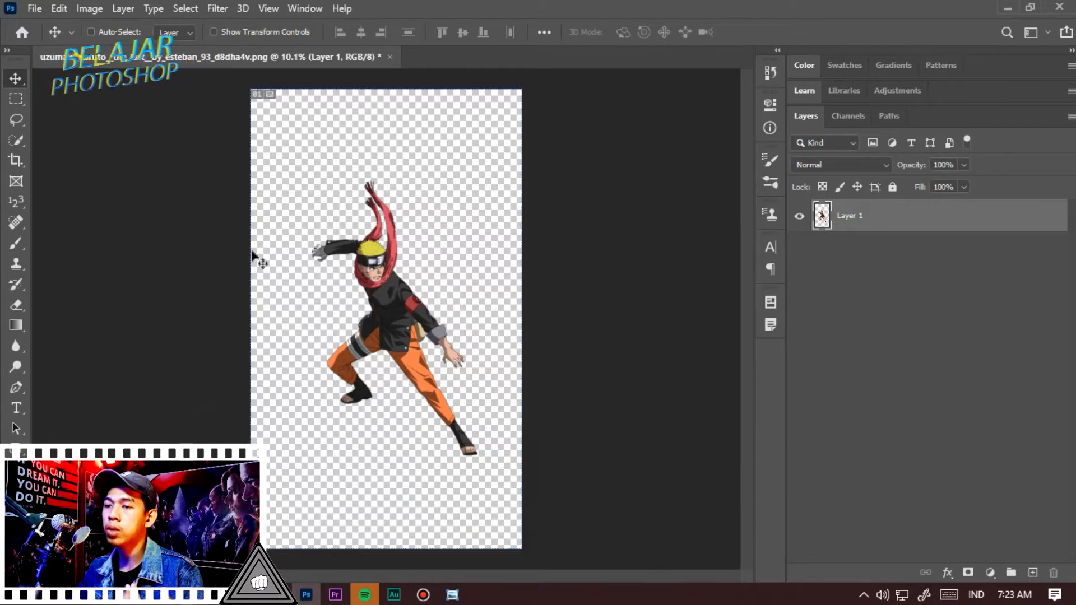
Start Puppet Warp on the character layer
click(60, 8)
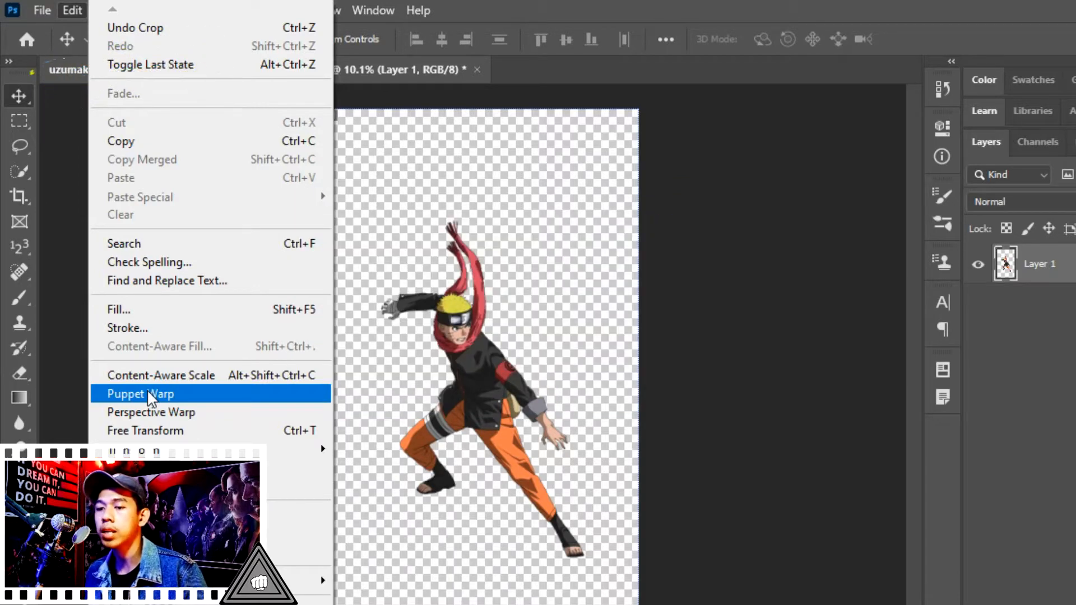
click(148, 394)
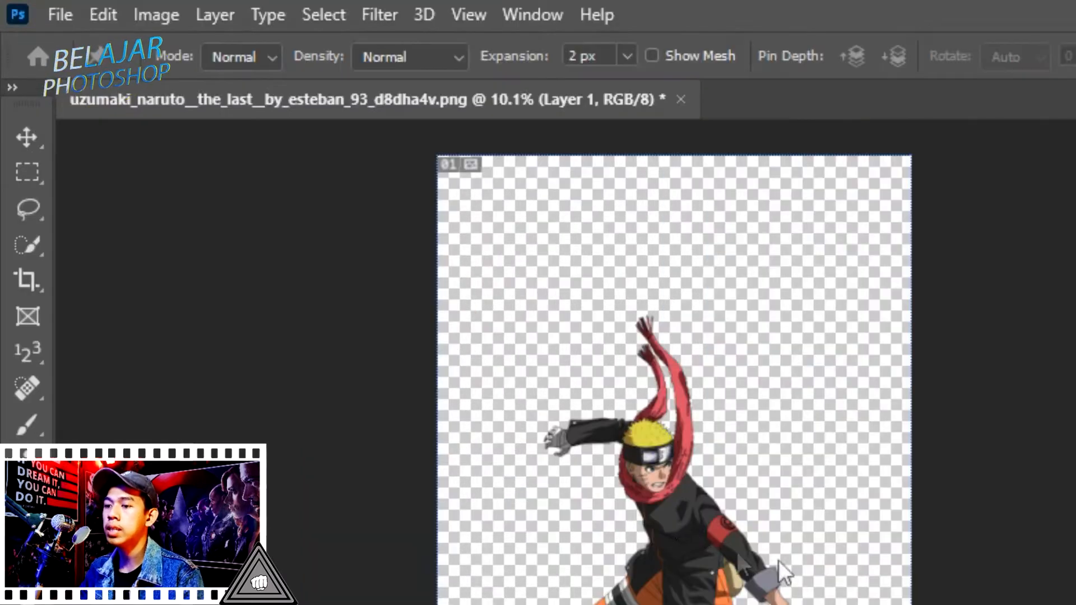
scroll(560, 403, up, 4)
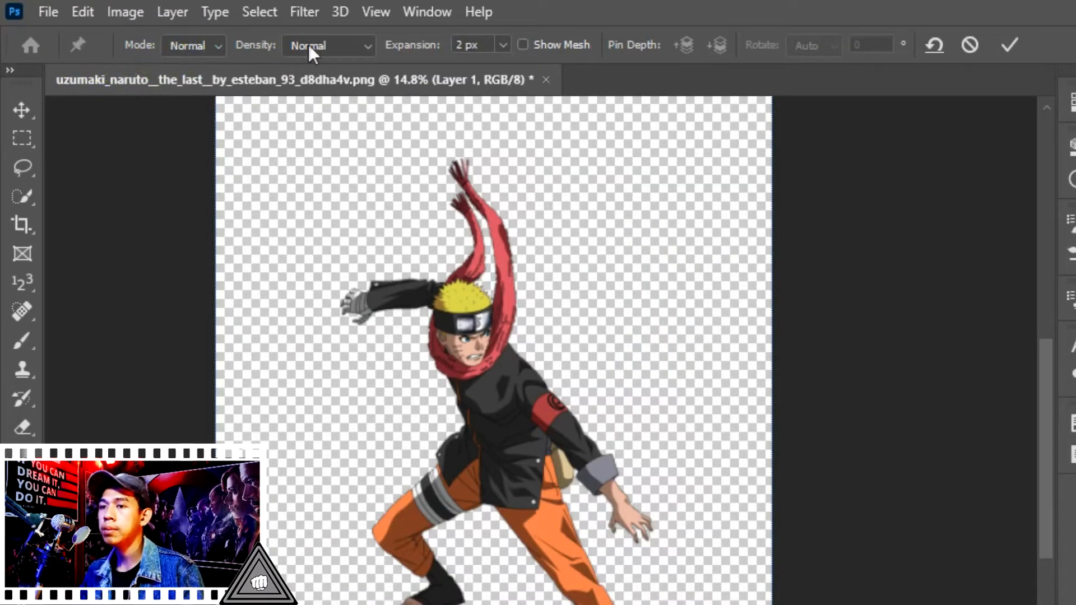
Turn on Show Mesh for the puppet warp
click(318, 44)
click(321, 78)
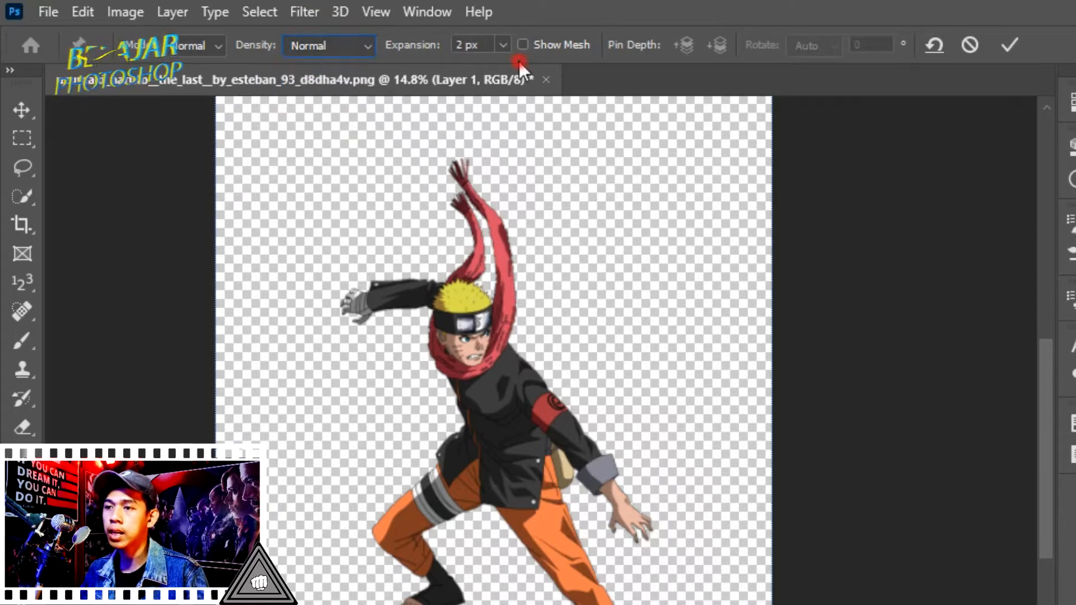
click(547, 49)
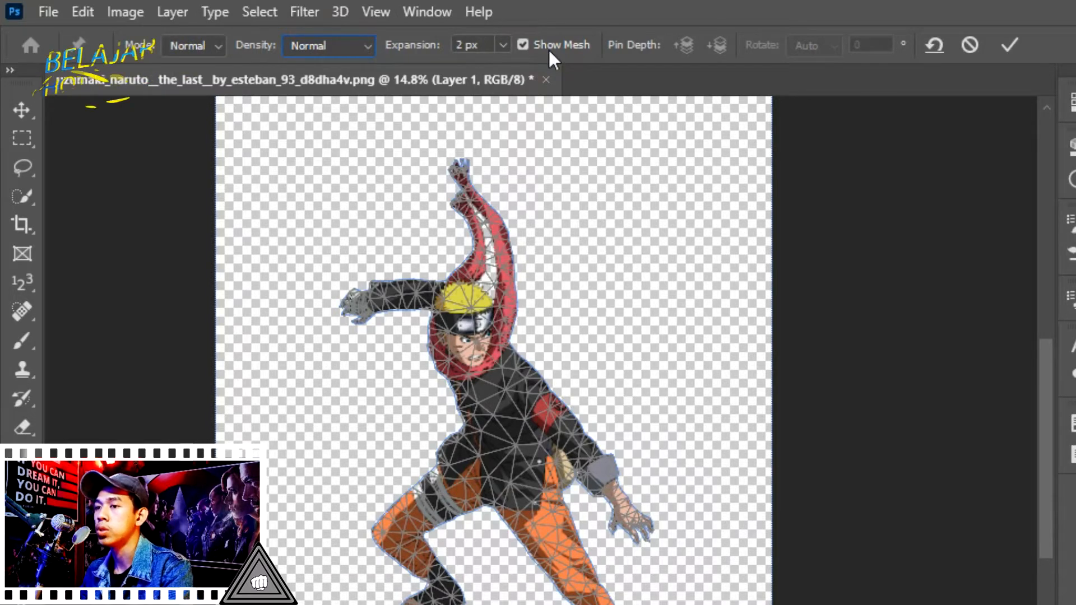
Set the mesh Density to More Points
click(345, 45)
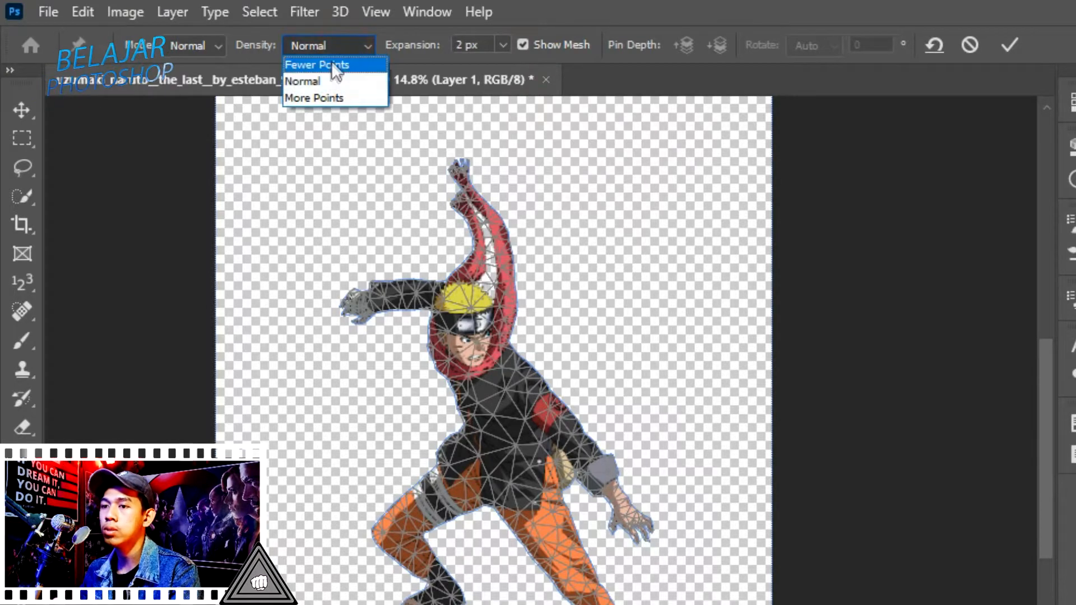
click(330, 63)
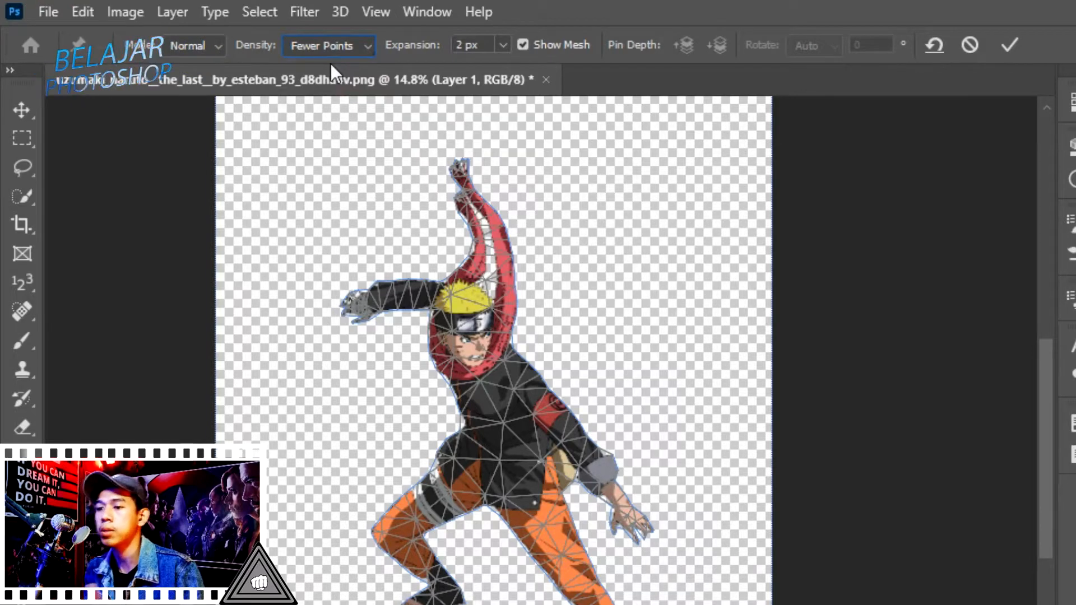
click(333, 48)
click(338, 78)
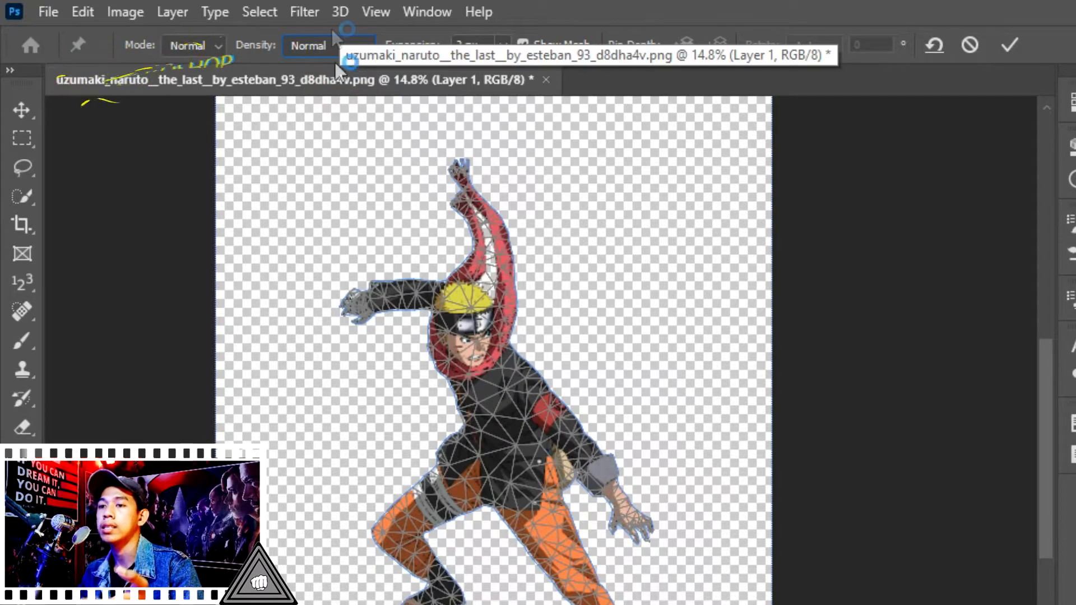
click(336, 40)
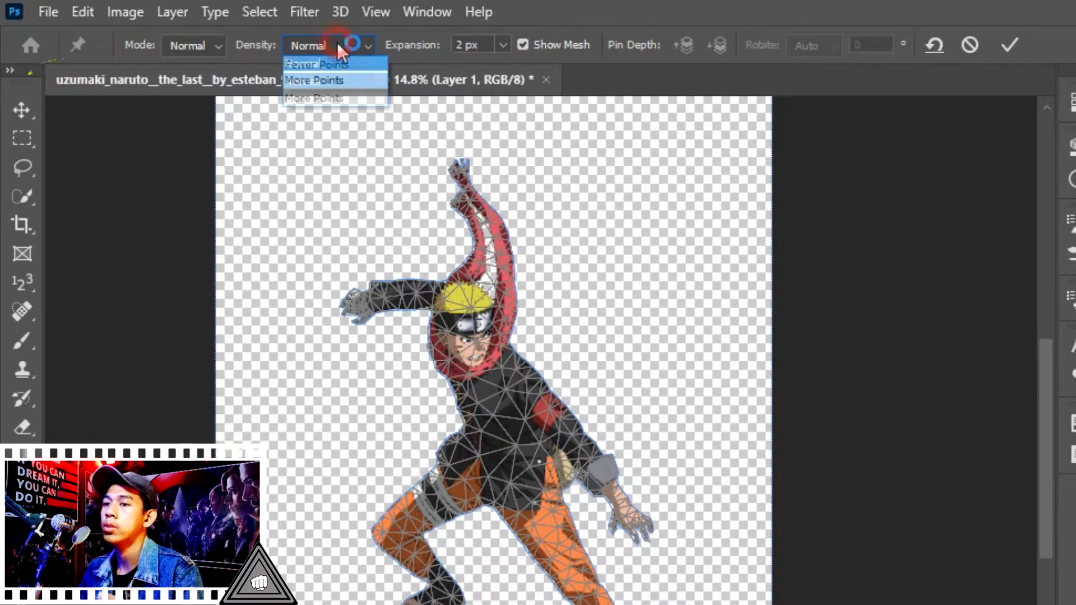
click(346, 96)
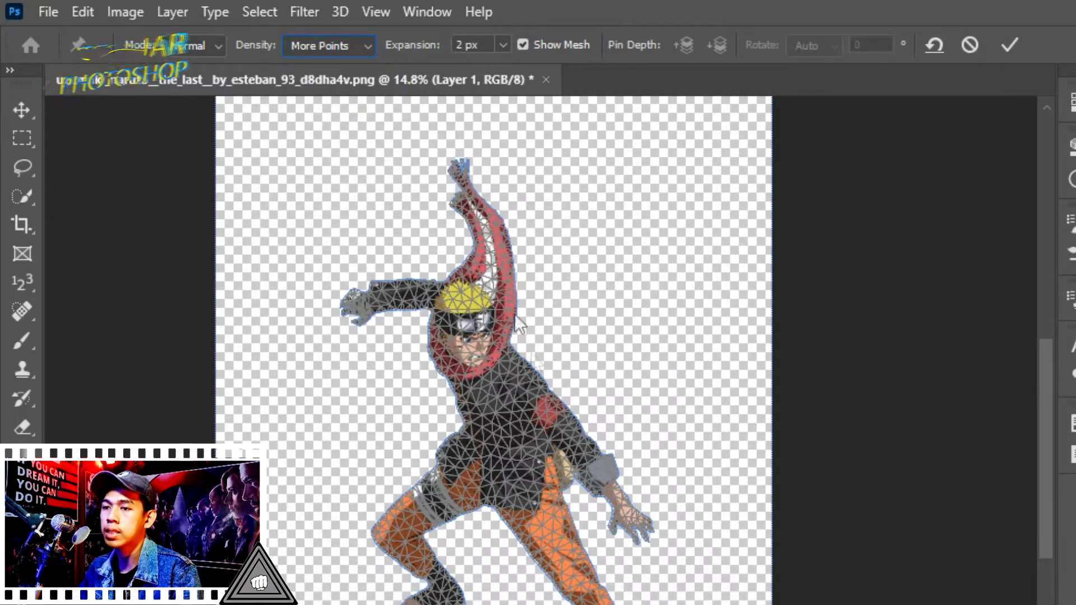
Place a pin on the character's face
scroll(463, 319, up, 2)
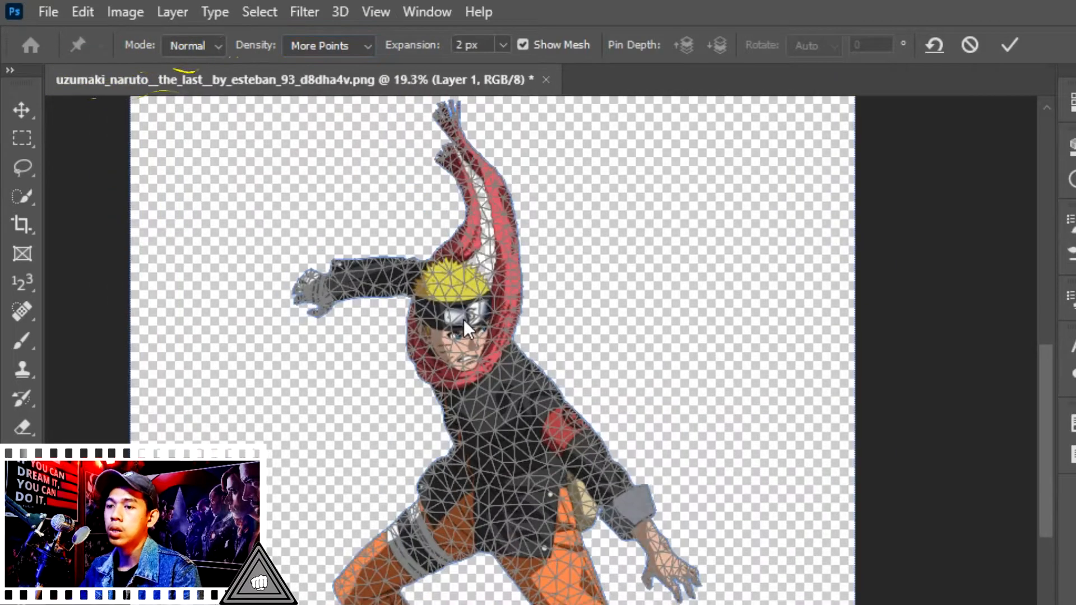
click(479, 350)
scroll(479, 353, up, 5)
scroll(480, 391, down, 5)
scroll(473, 314, up, 4)
scroll(474, 311, down, 3)
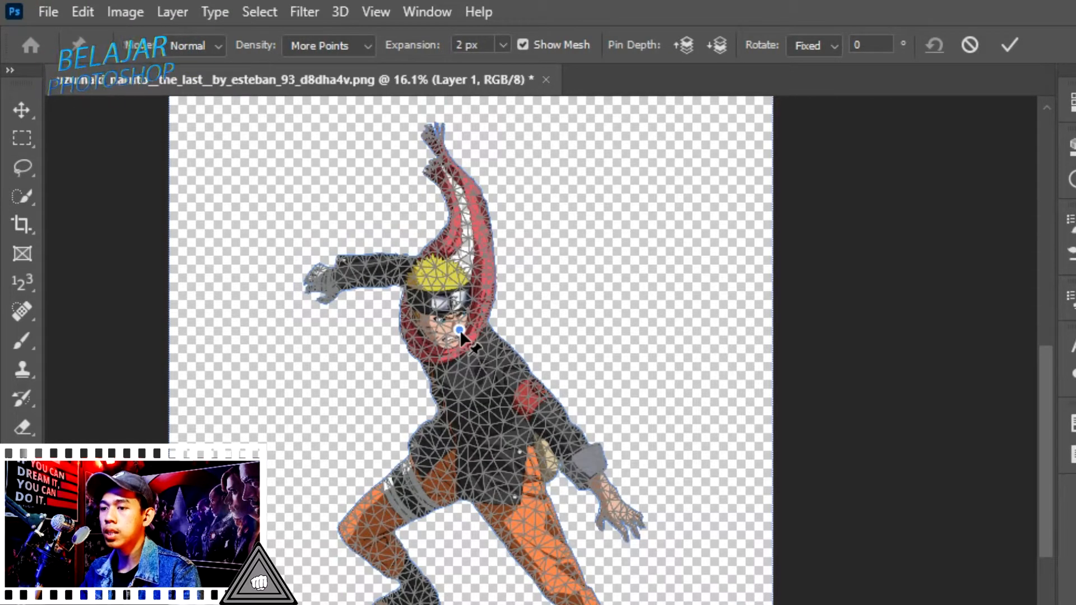
Try dragging the face pin sideways and undo the move
drag(459, 330, 439, 338)
key(ctrl+z)
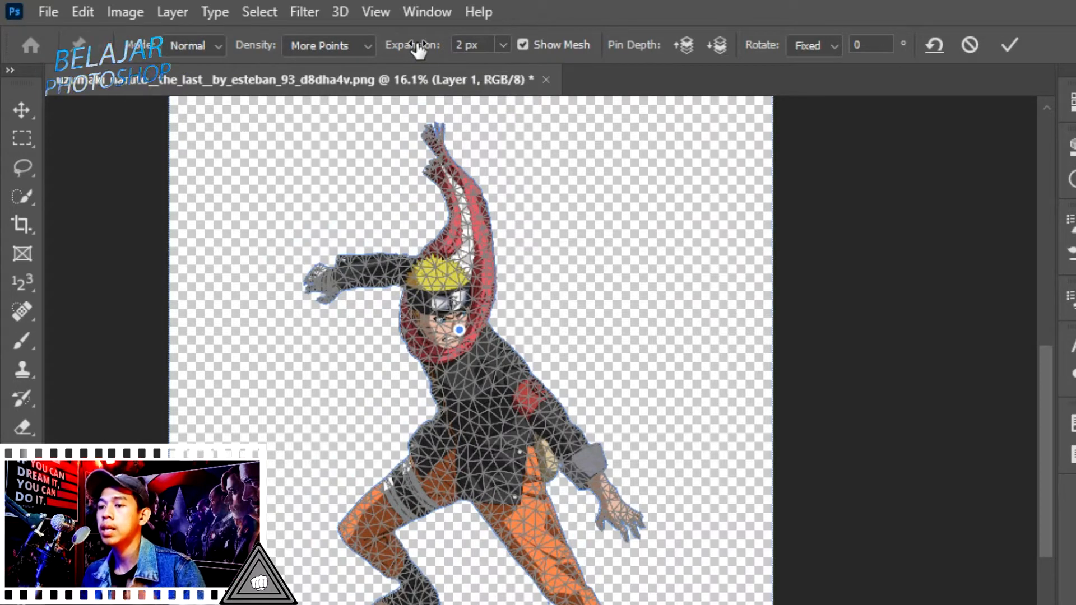
Set the mesh Expansion to 0 px
drag(419, 49, 504, 45)
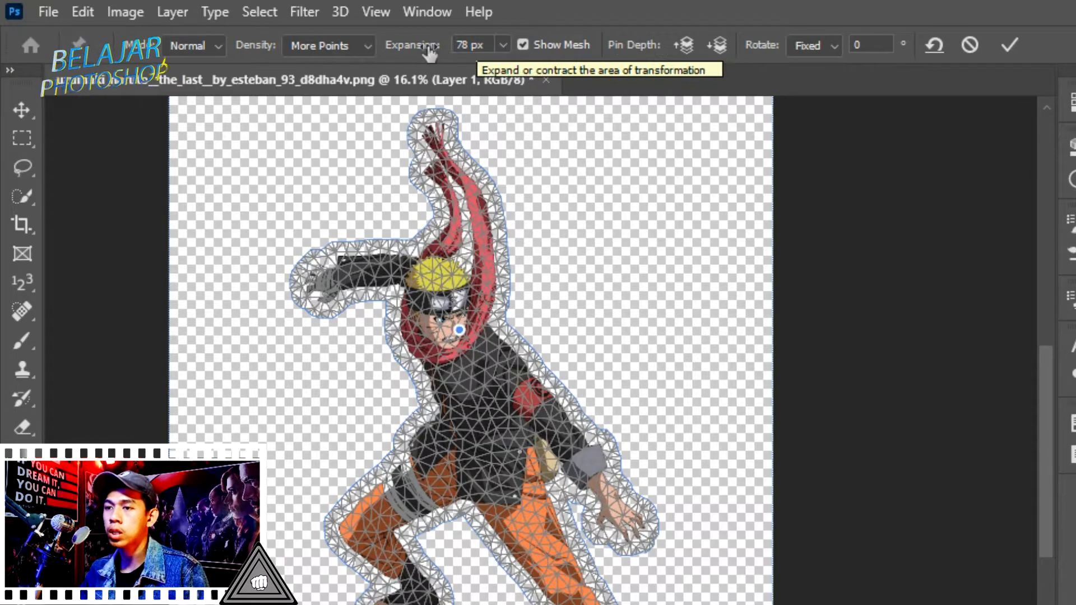
mouse_move(422, 46)
mouse_down()
mouse_move(333, 47)
mouse_move(412, 50)
mouse_up()
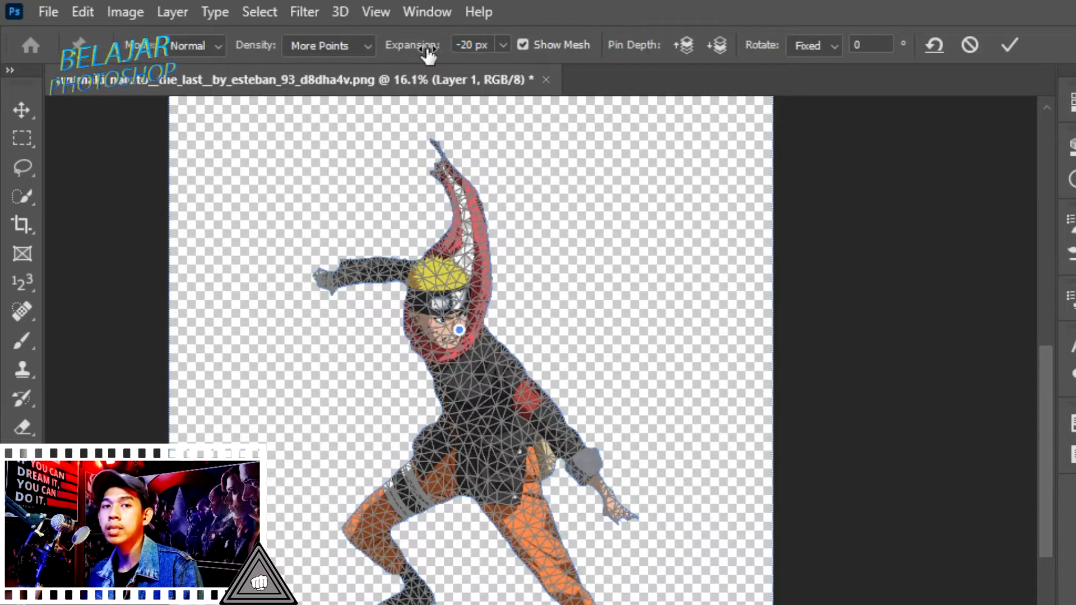
click(475, 45)
text(0)
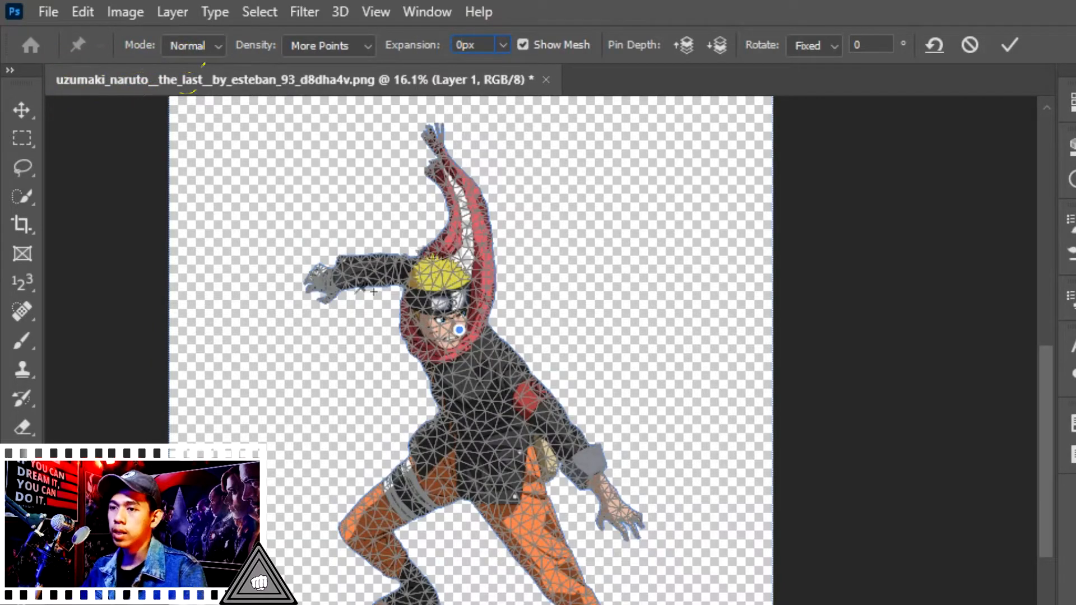
Nudge the face pin upward, pin the front knee and front foot, and pull the foot up and inward
mouse_move(459, 331)
mouse_down()
mouse_move(457, 246)
mouse_move(426, 314)
mouse_move(456, 341)
mouse_move(457, 319)
mouse_up()
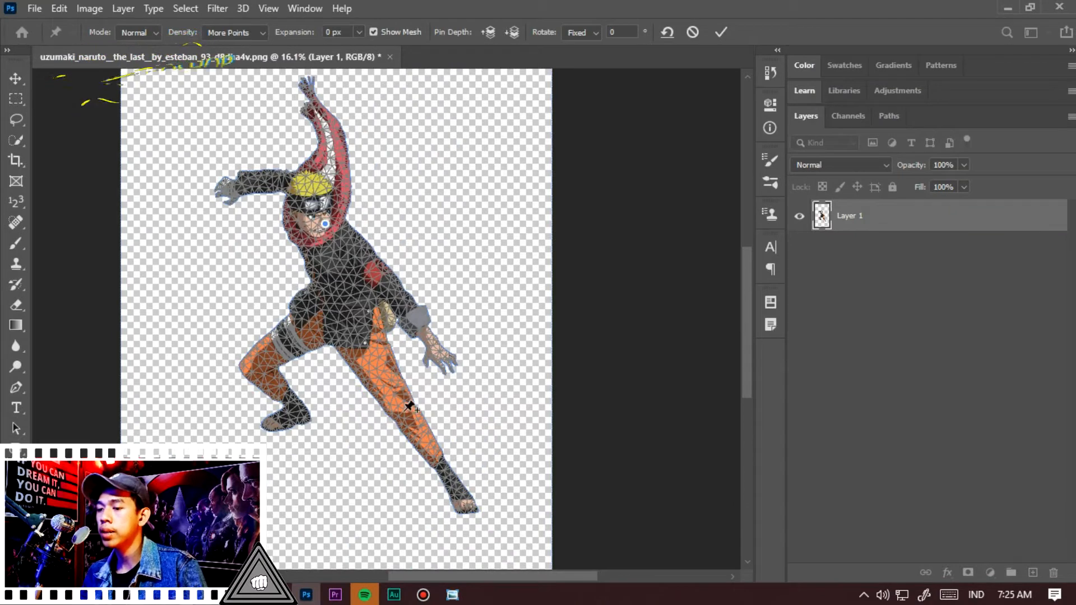
click(405, 411)
click(462, 492)
mouse_move(461, 492)
mouse_down()
mouse_move(418, 496)
mouse_move(451, 482)
mouse_up()
drag(430, 496, 439, 474)
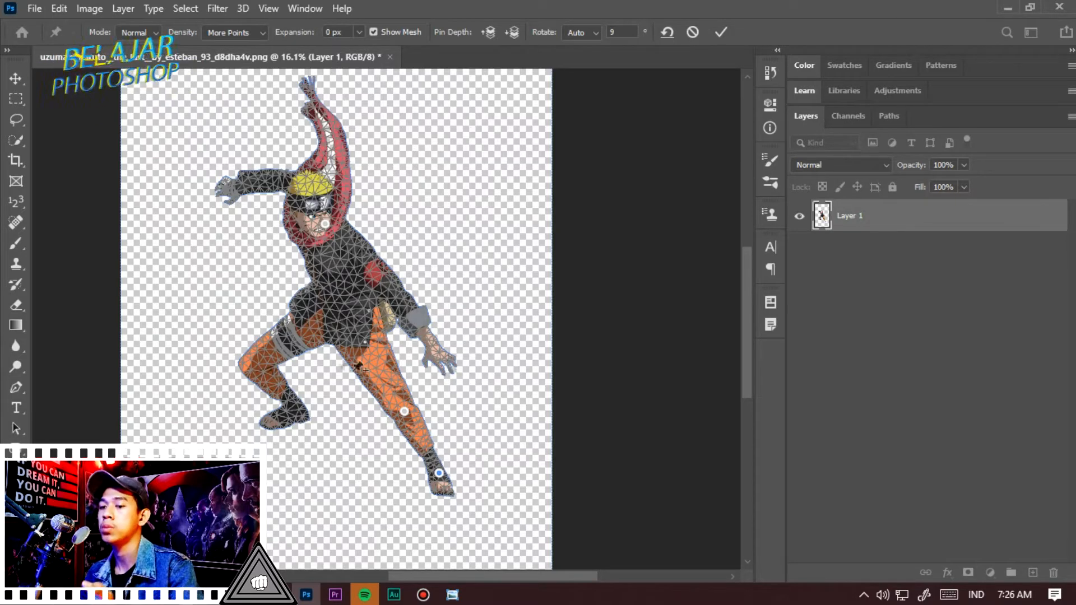
Add pins on the back foot and the front hand, and nudge the front foot pin up slightly
click(293, 408)
click(442, 354)
mouse_move(440, 475)
mouse_down()
mouse_move(427, 480)
mouse_move(456, 465)
mouse_move(444, 473)
mouse_move(453, 463)
mouse_move(435, 460)
mouse_move(436, 470)
mouse_up()
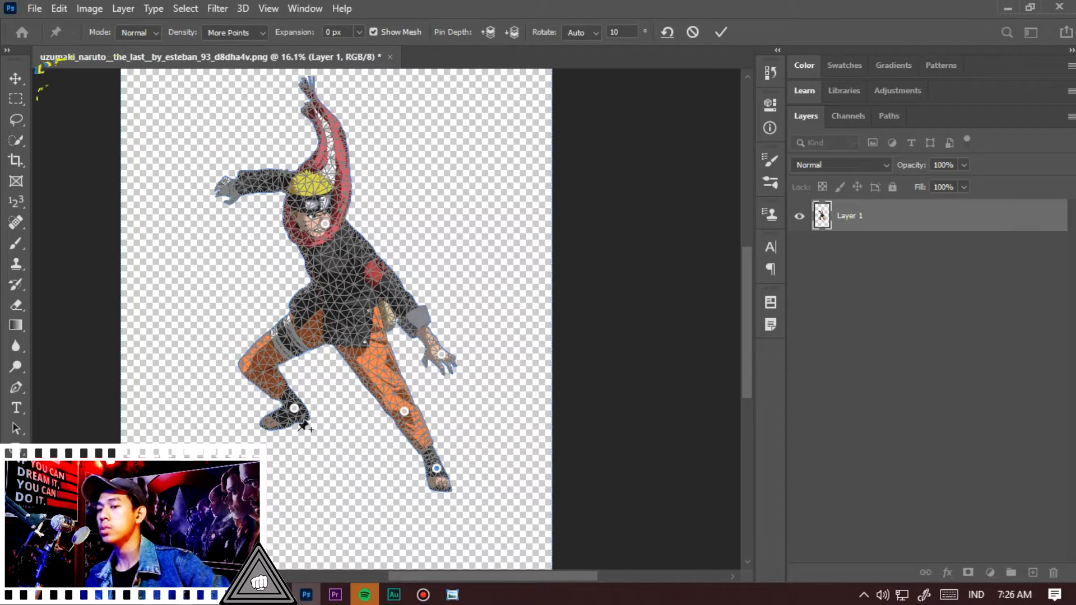
Pin the raised hand and the forehead, and drag the raised arm down
click(234, 186)
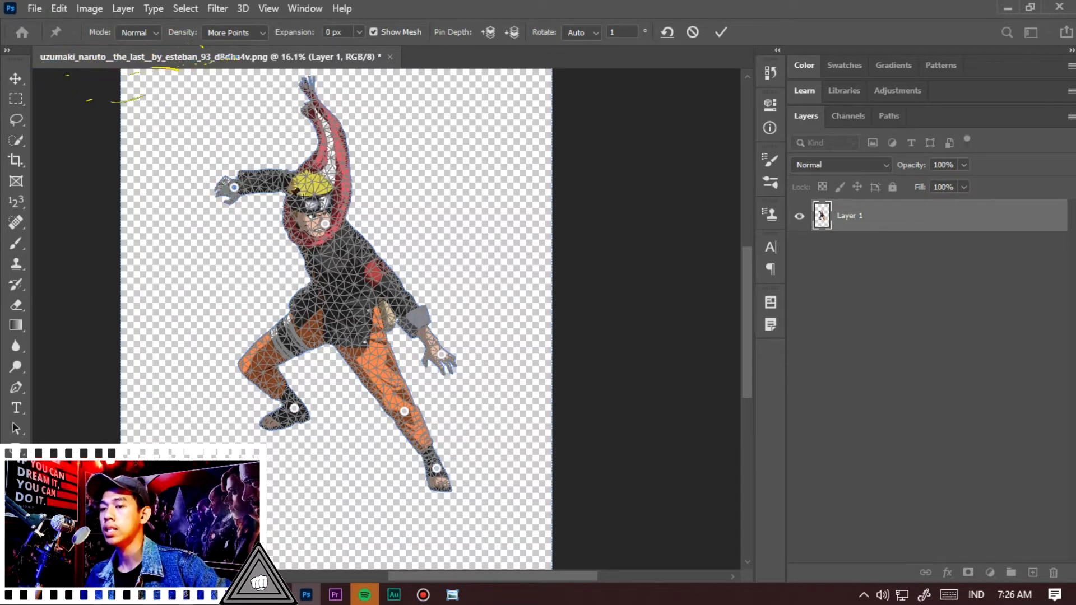
click(302, 191)
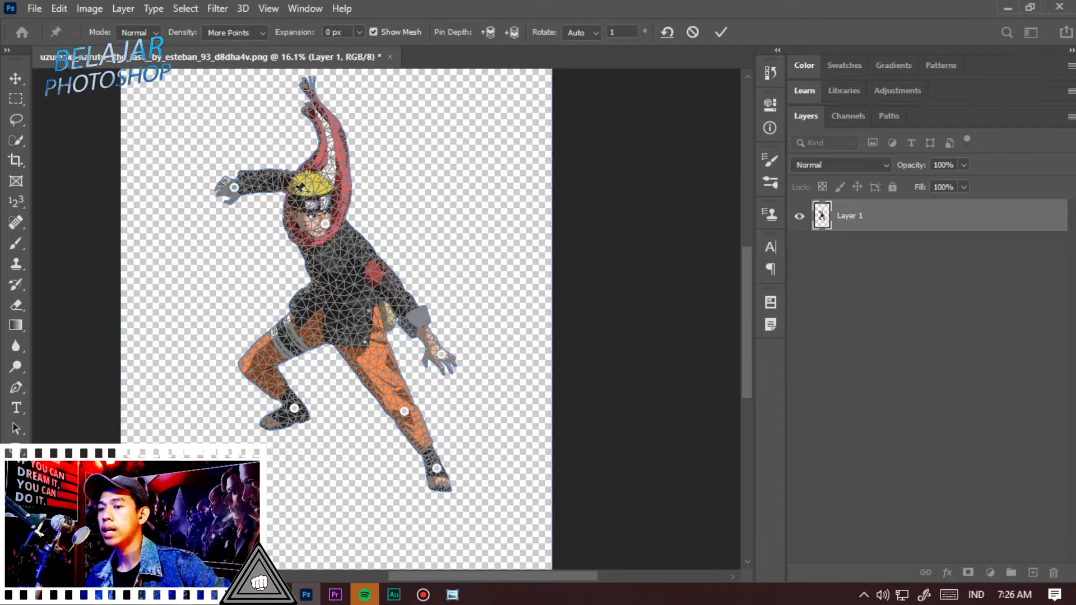
drag(233, 189, 236, 240)
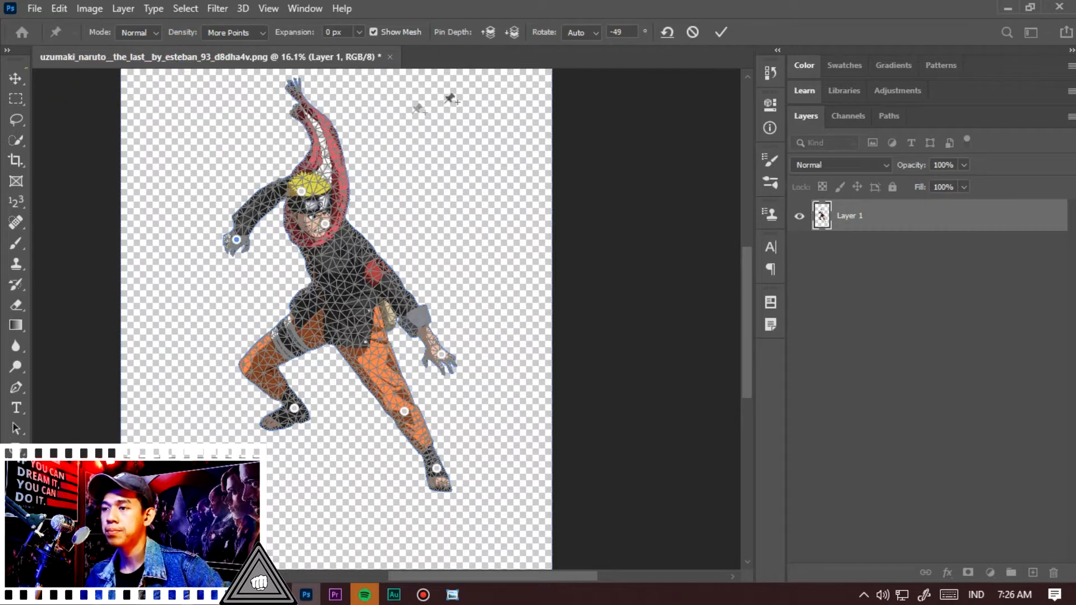
Pin the scarf near its tip and bend the scarf tip downward
click(307, 122)
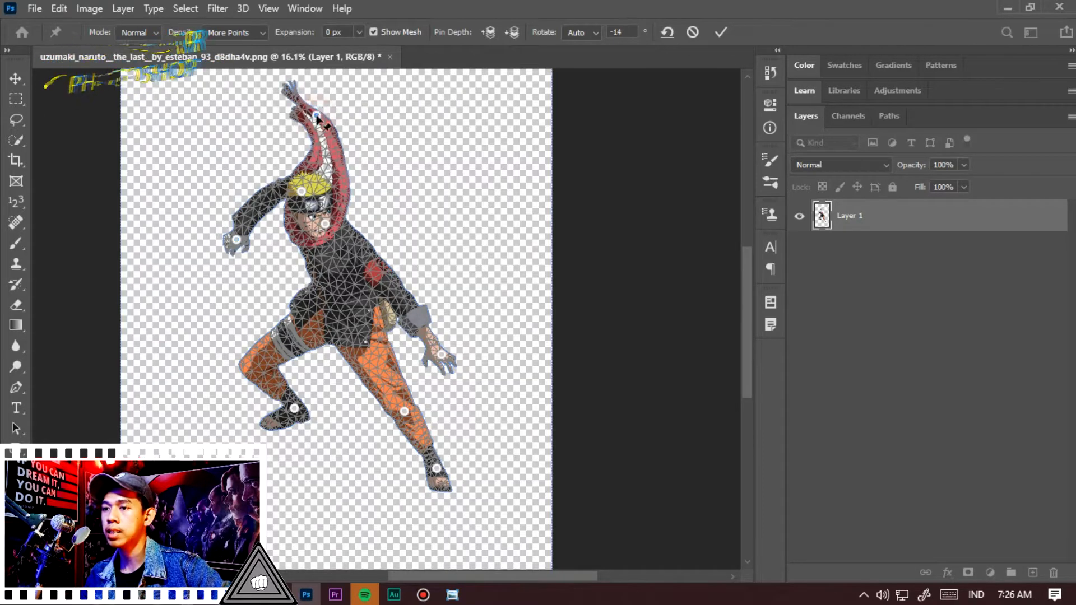
drag(307, 121, 289, 134)
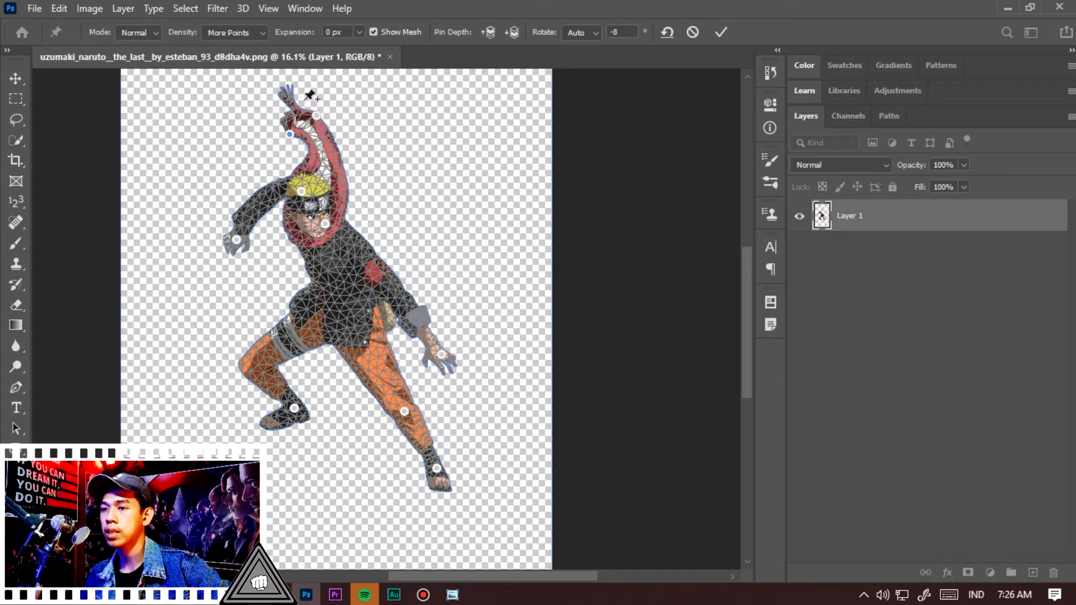
drag(316, 116, 310, 150)
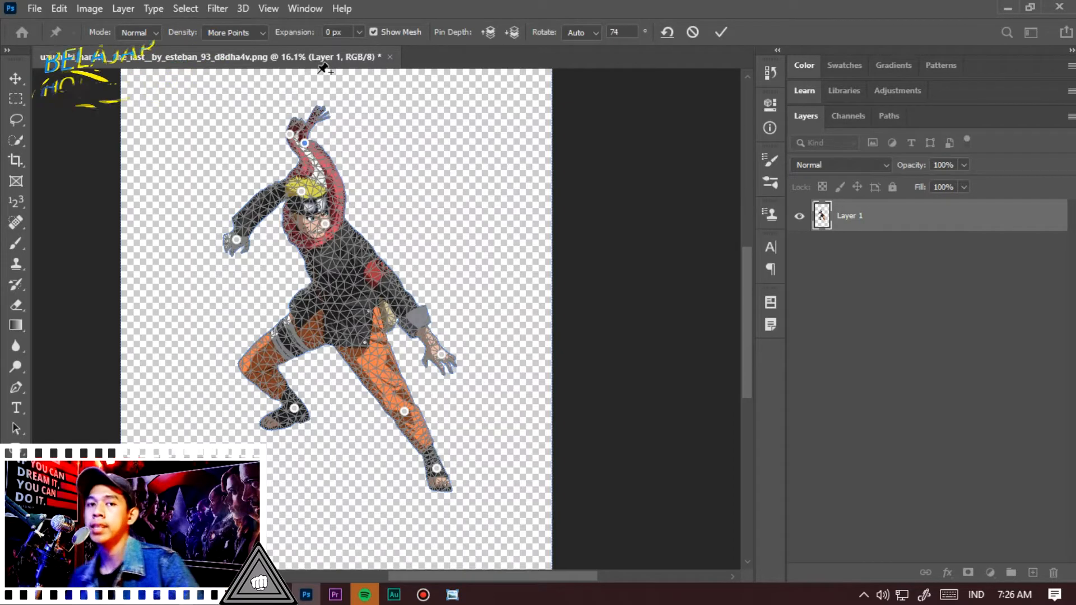
Hide the mesh, lift the scarf pin slightly, and lower the forehead pin a little
click(401, 33)
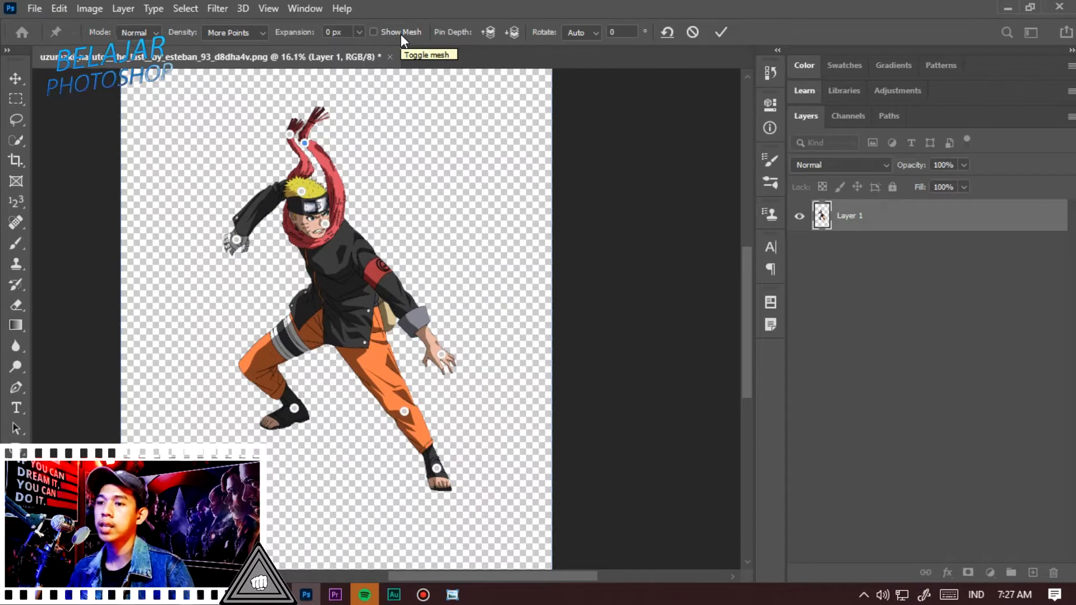
drag(305, 143, 316, 132)
drag(301, 191, 301, 203)
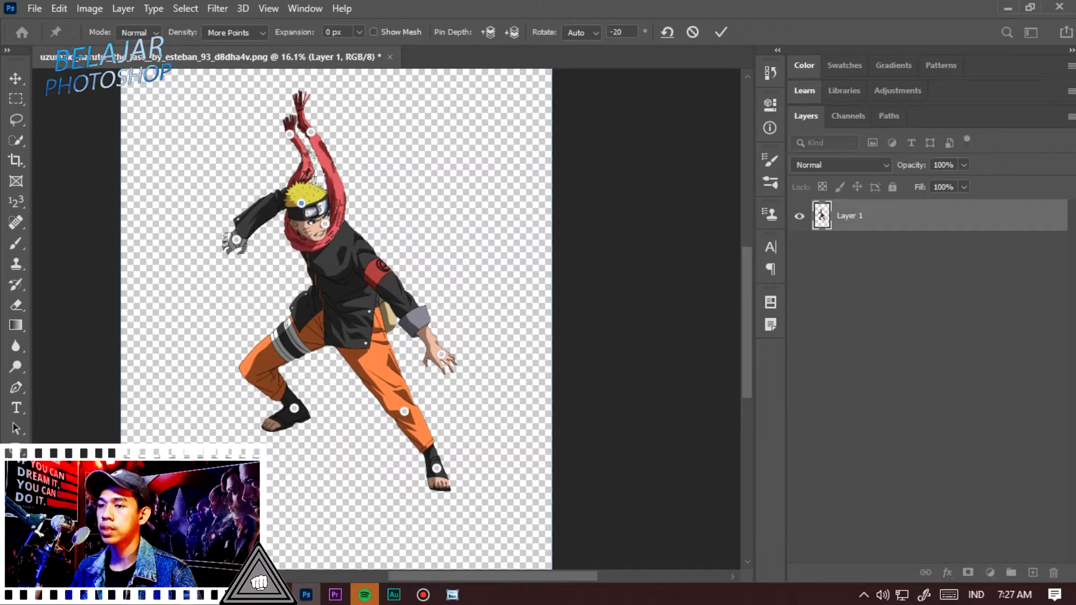
Try dragging the knee pin down and left, undo it, and reselect the knee pin
mouse_move(404, 412)
mouse_down()
mouse_move(414, 413)
mouse_move(393, 423)
mouse_up()
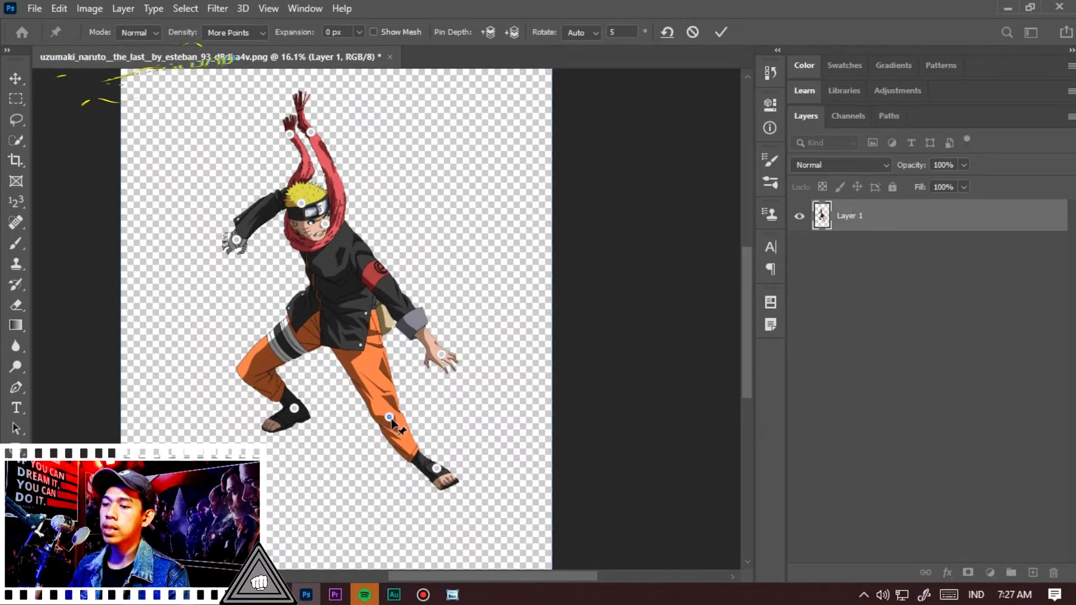
key(ctrl+z)
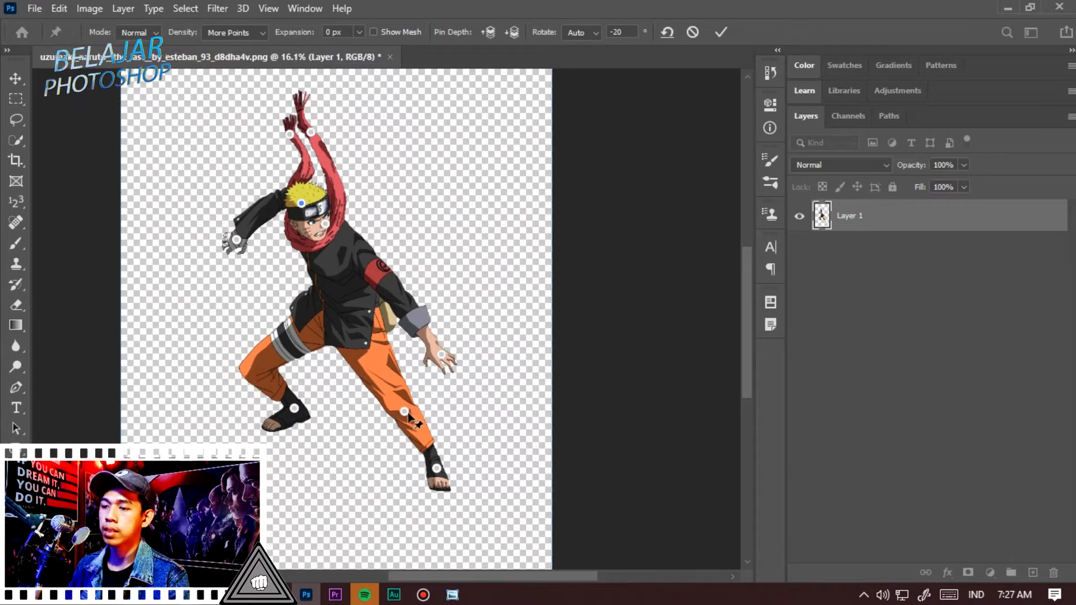
alt+click(415, 407)
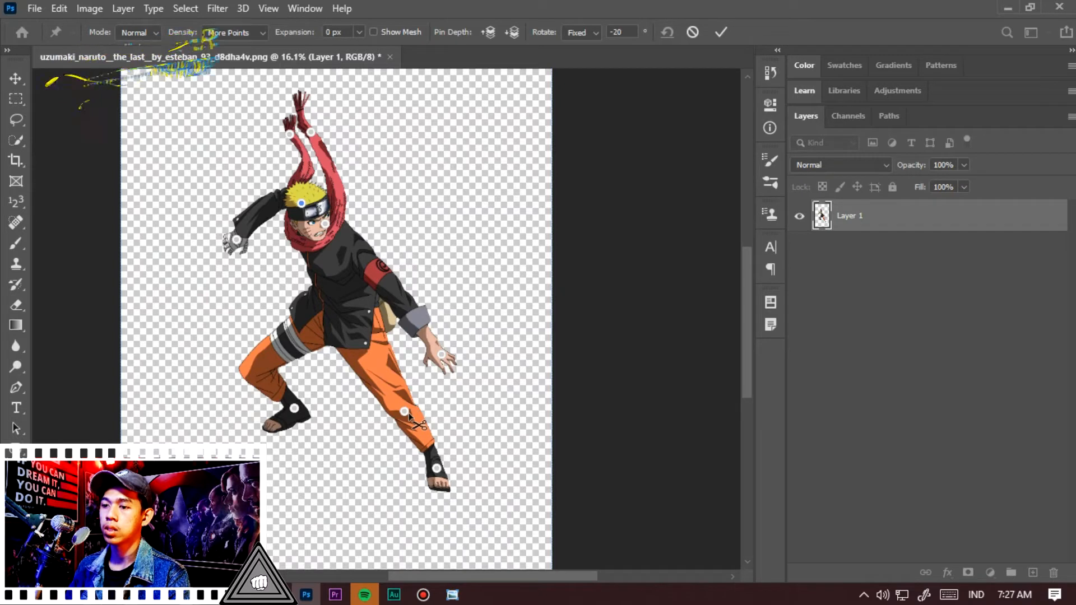
Rotate the knee pin slightly and delete the foot pin below it
click(405, 411)
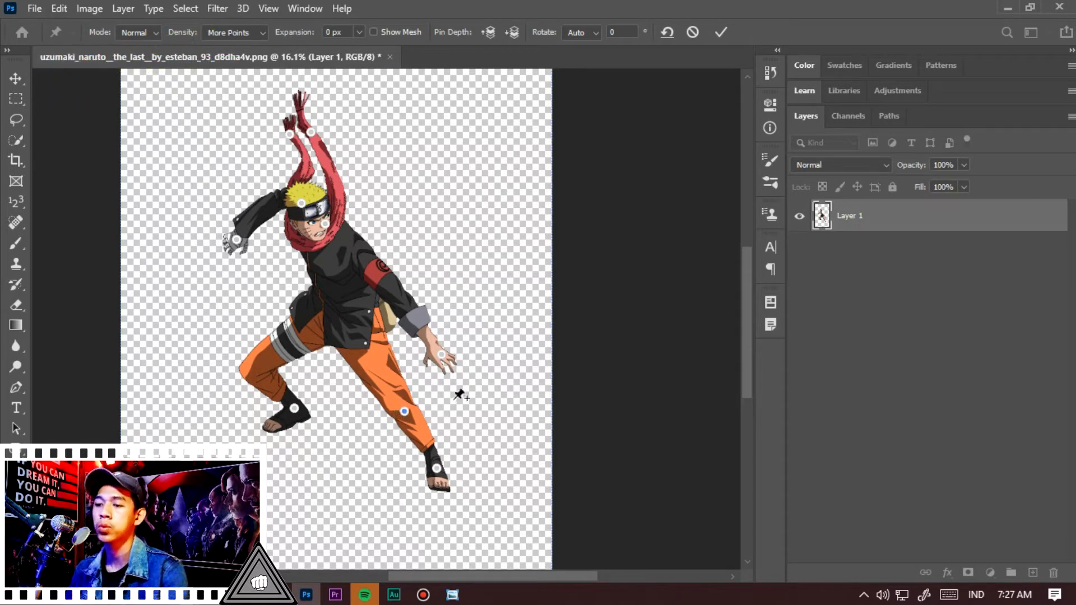
key(alt)
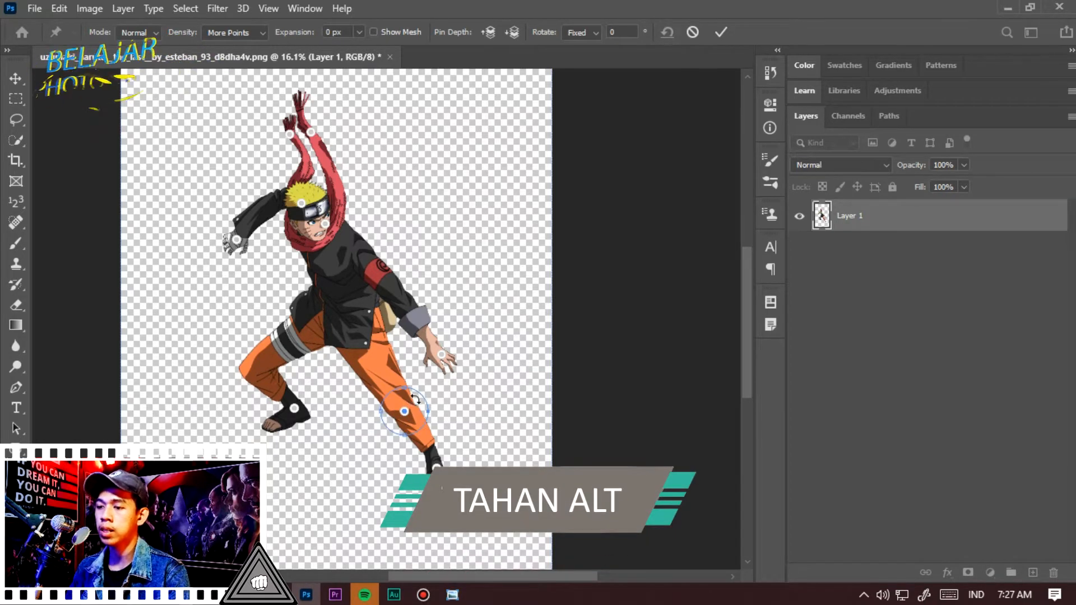
mouse_move(415, 399)
mouse_down()
mouse_move(436, 406)
mouse_move(406, 380)
mouse_move(437, 392)
mouse_move(421, 388)
mouse_up()
right_click(437, 469)
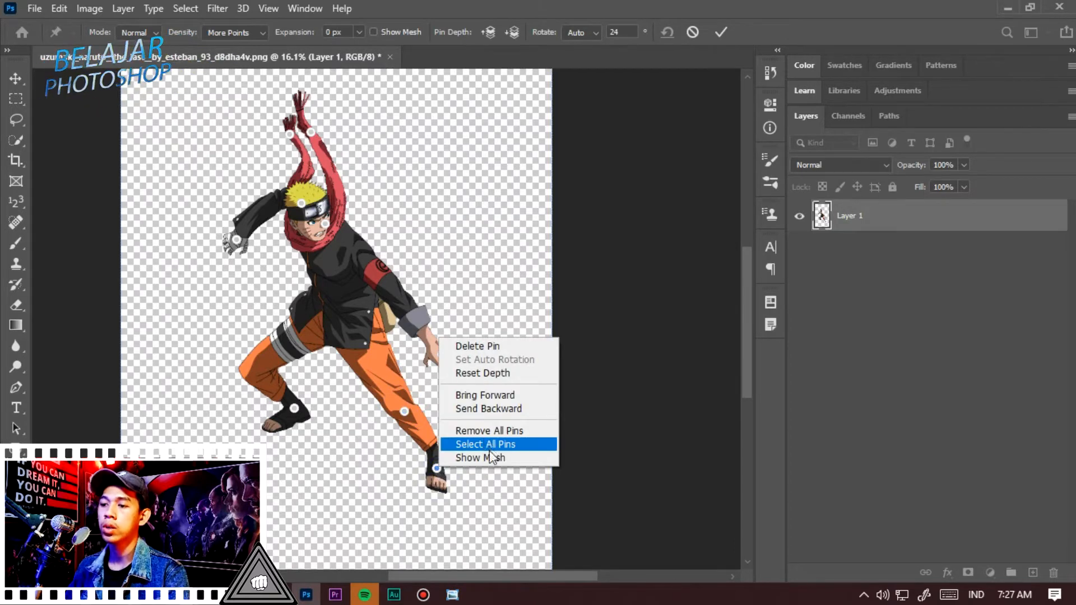
click(495, 346)
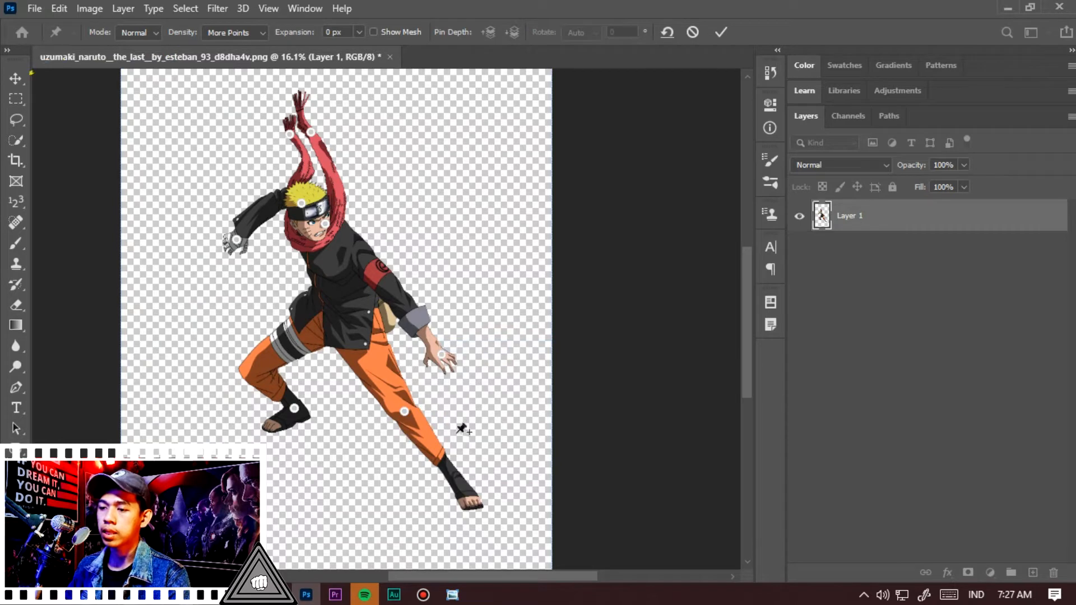
Rotate the knee pin about 62° to swing the lower leg inward under the body
click(404, 412)
key(alt)
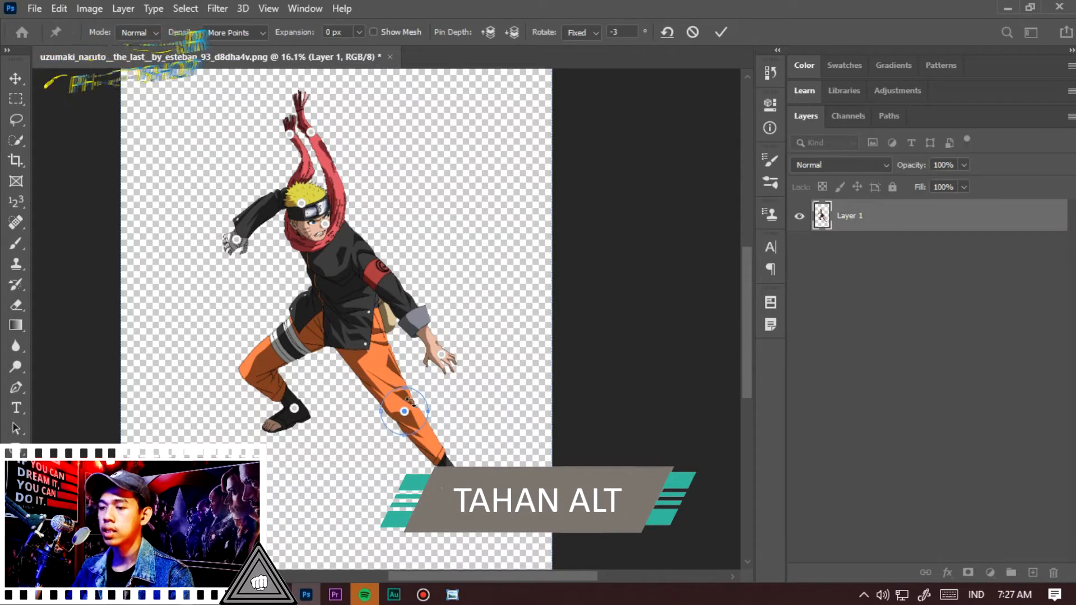
drag(411, 399, 463, 414)
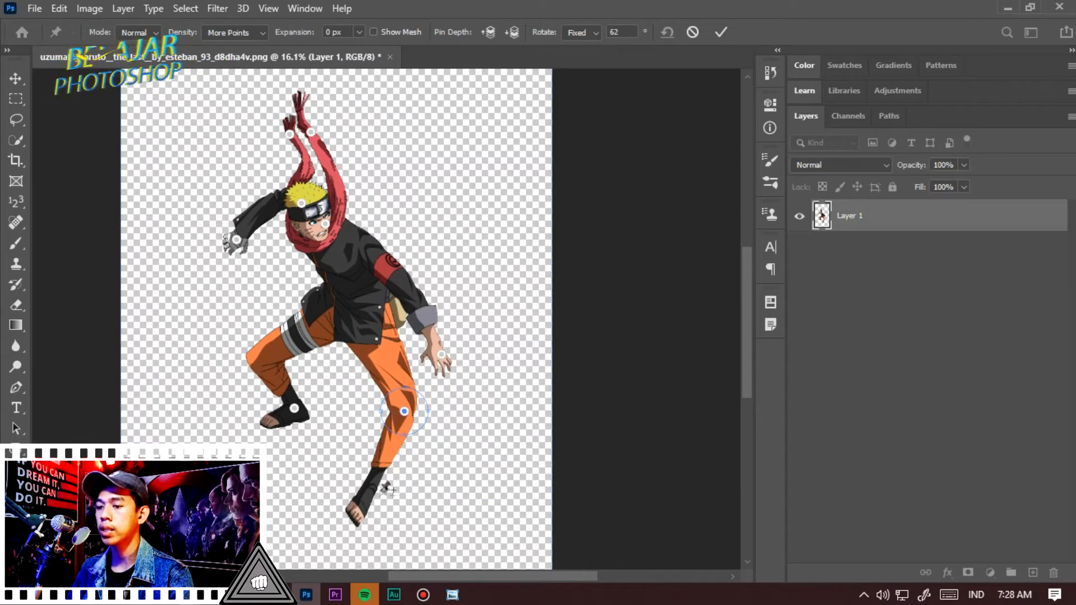
Pin the swung-in foot and lift it slightly
click(362, 508)
drag(361, 508, 367, 483)
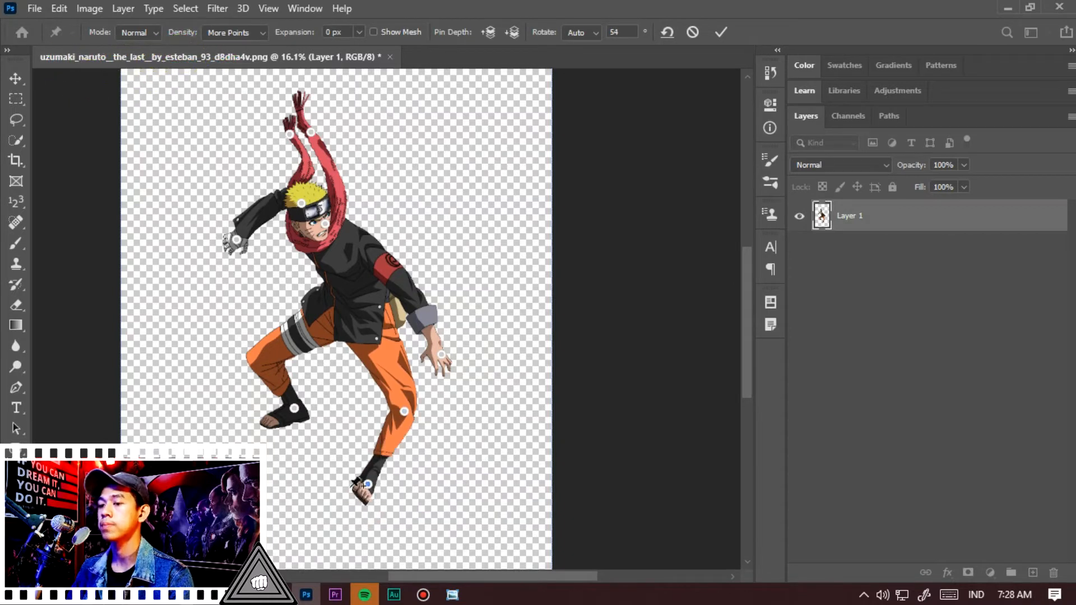
click(295, 410)
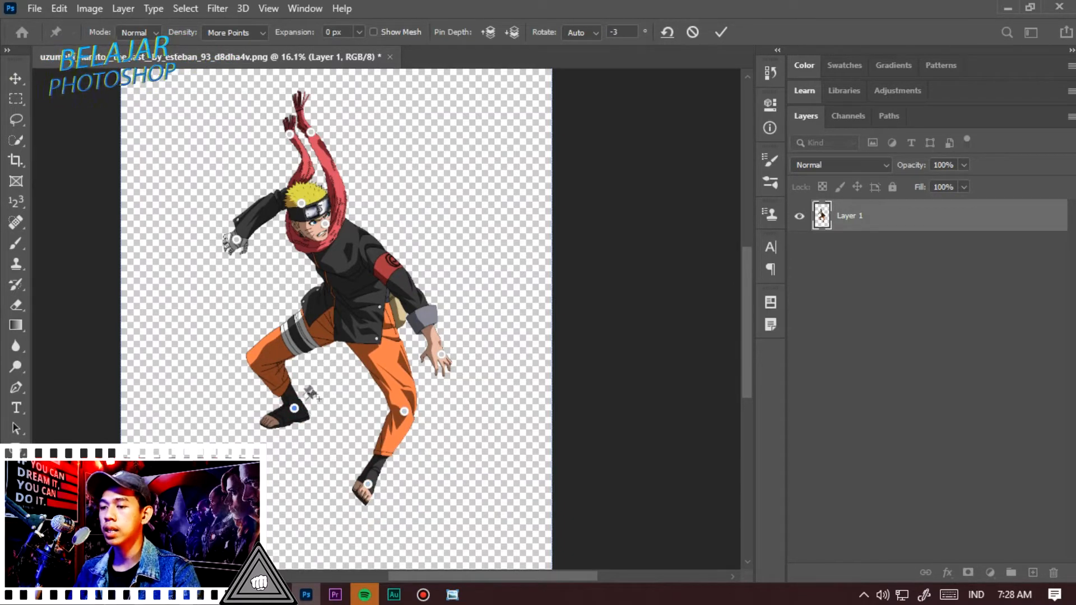
drag(288, 400, 278, 358)
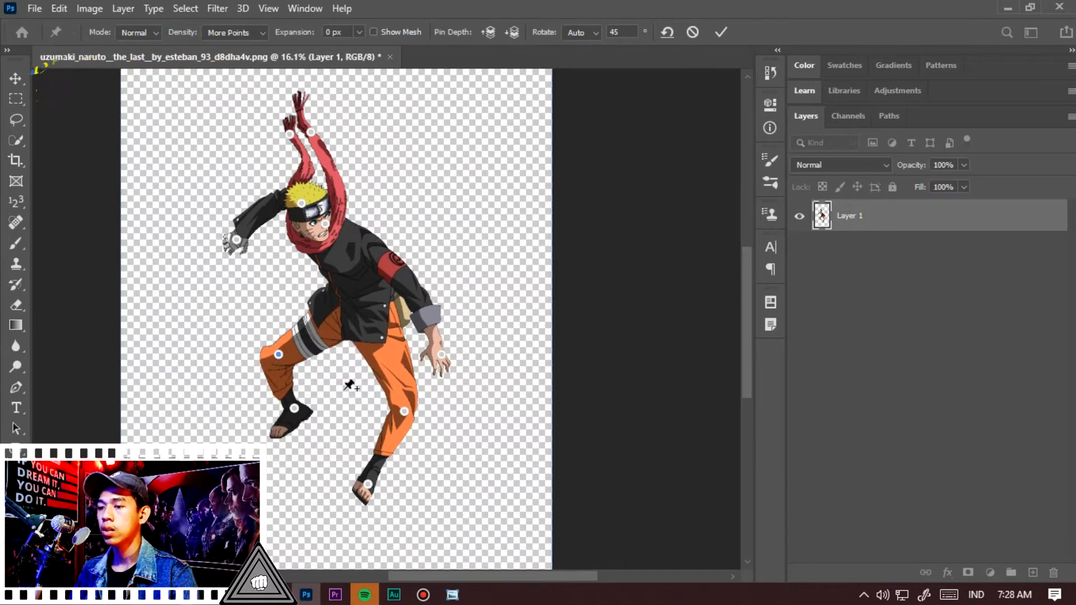
key(alt)
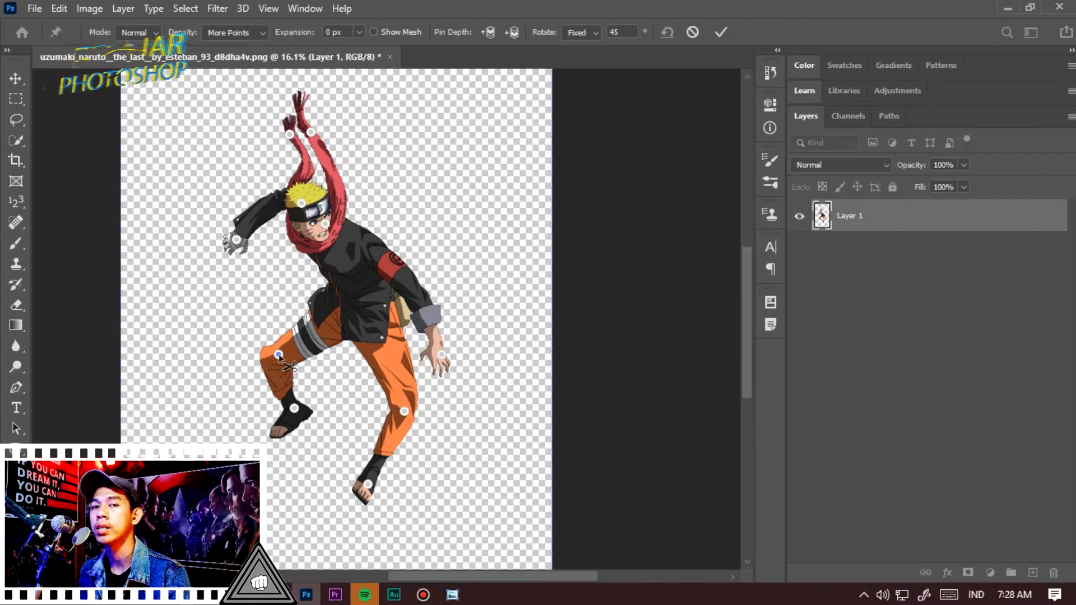
alt+click(279, 354)
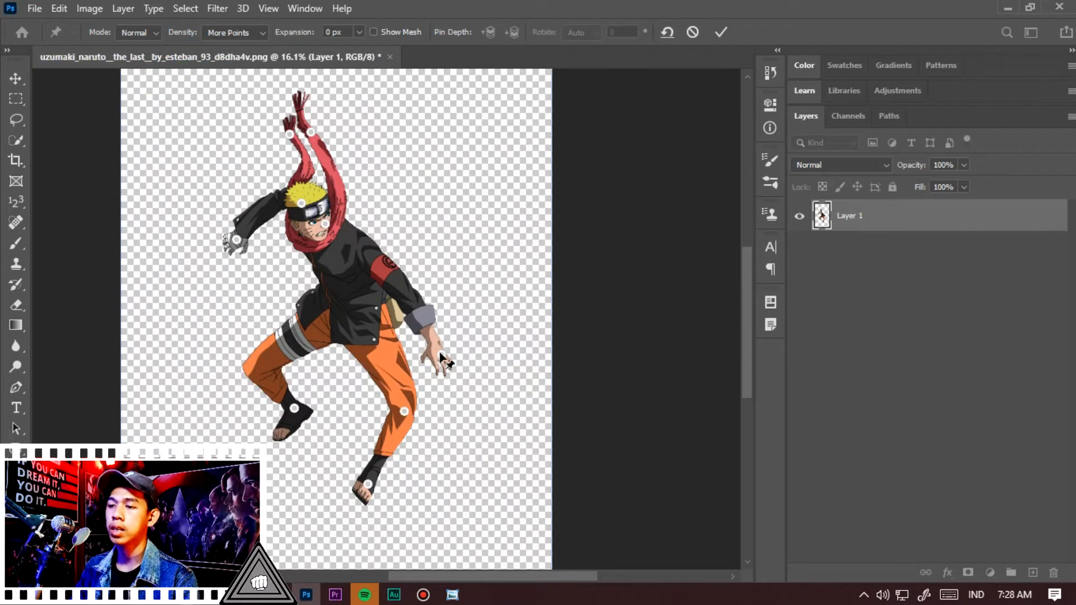
Pin the armband on the upper arm and drag the lowered hand inward toward the knee
click(387, 269)
drag(442, 357, 412, 382)
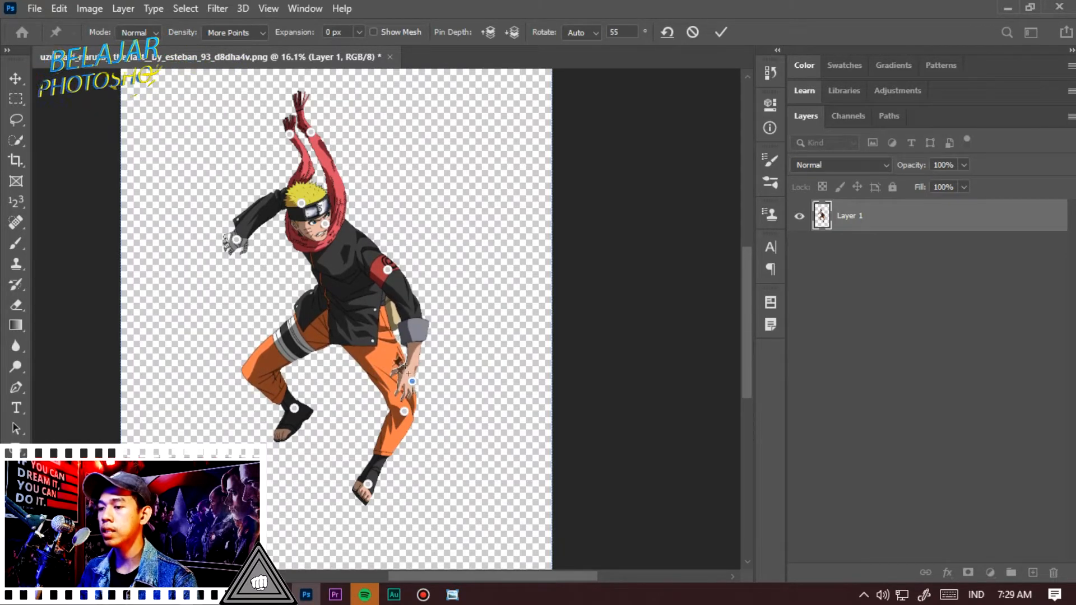
Select the knee pin and change its pin depth forward and backward
click(404, 412)
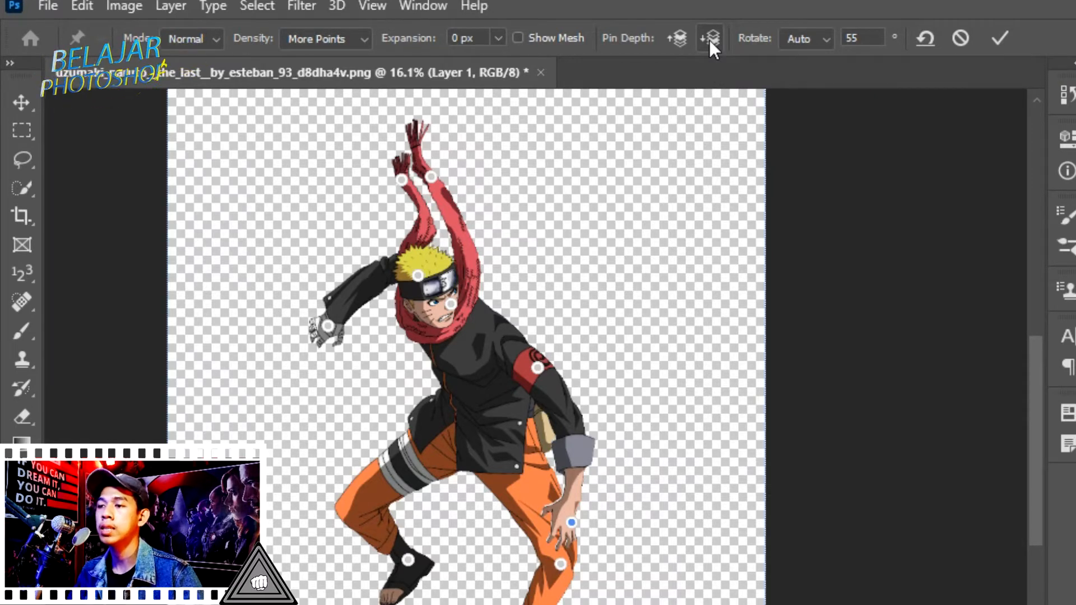
click(717, 42)
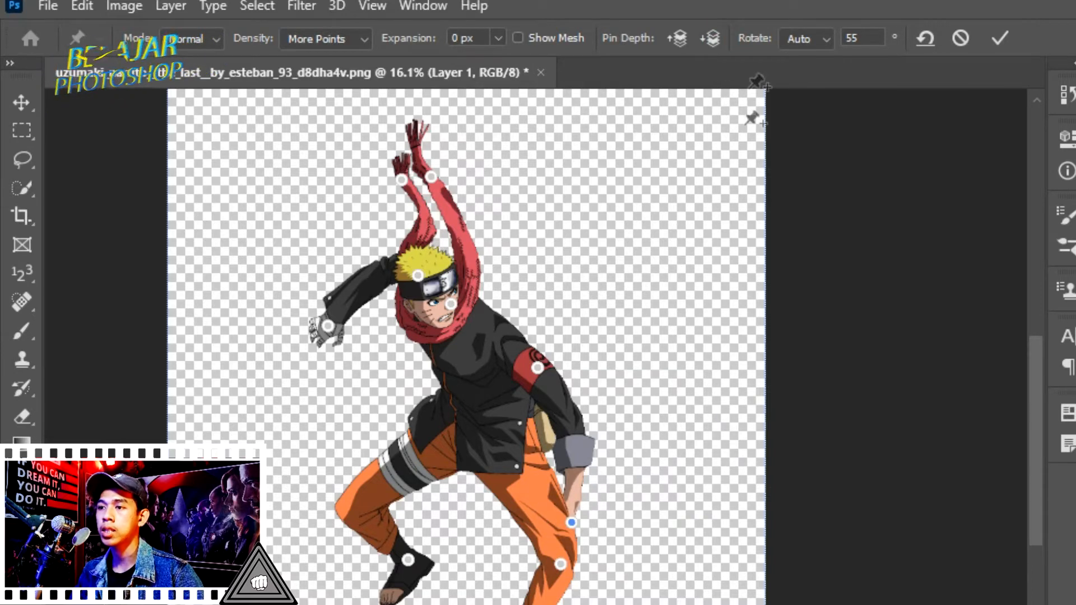
click(675, 39)
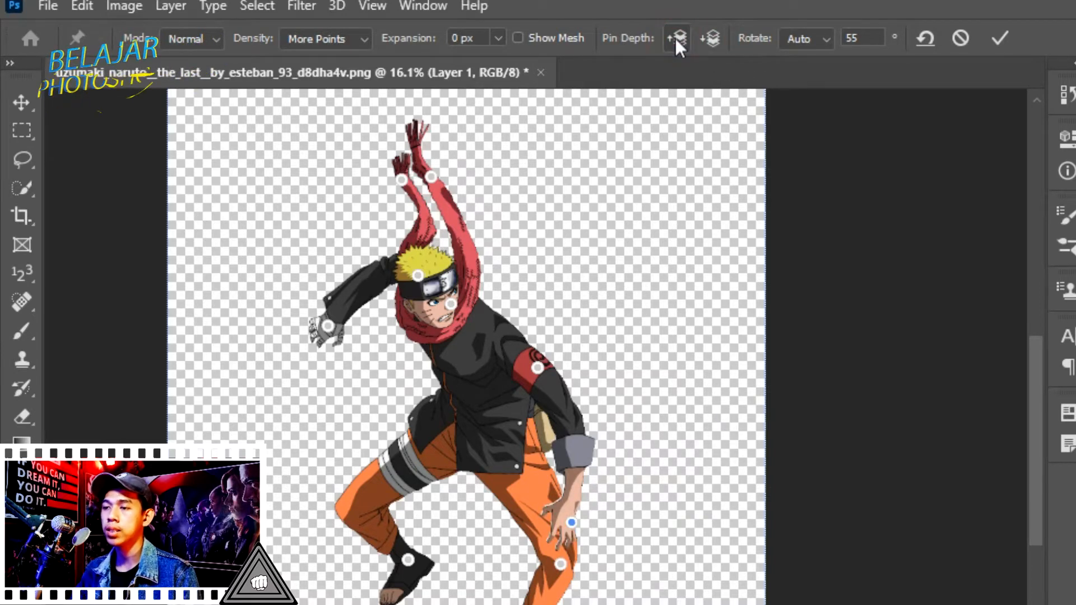
click(709, 38)
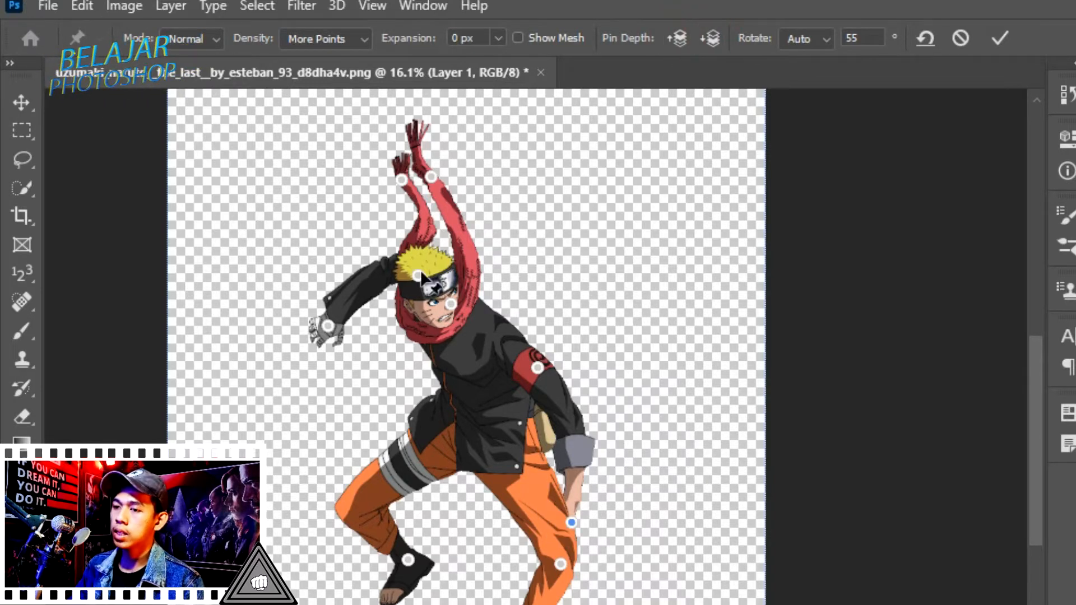
Drag the raised hand pin down, add a chest pin pulled left, and pull the armband pin down
drag(328, 326, 345, 358)
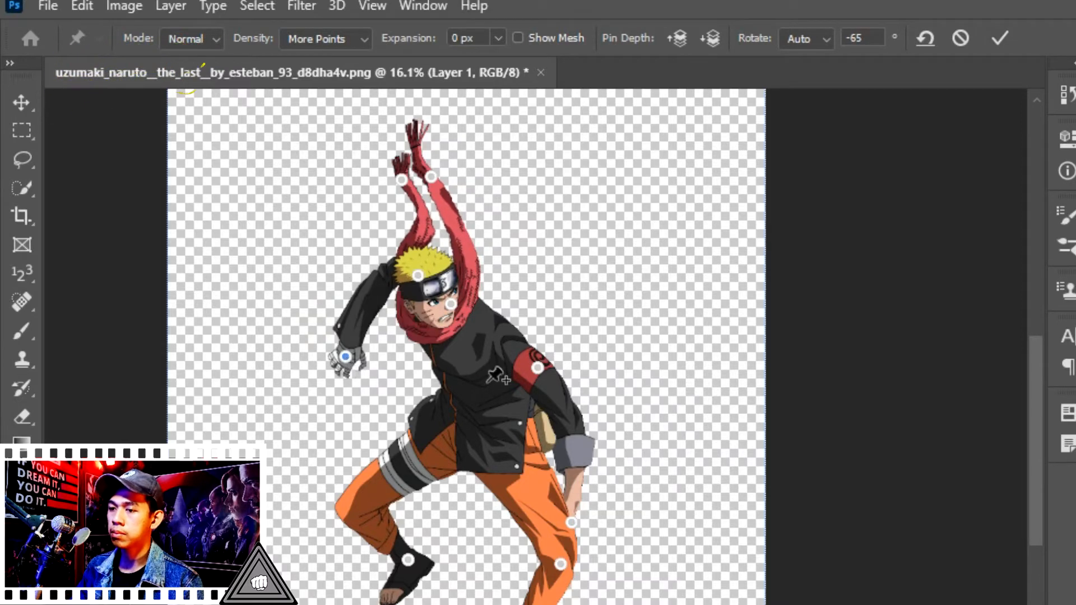
drag(500, 388, 453, 402)
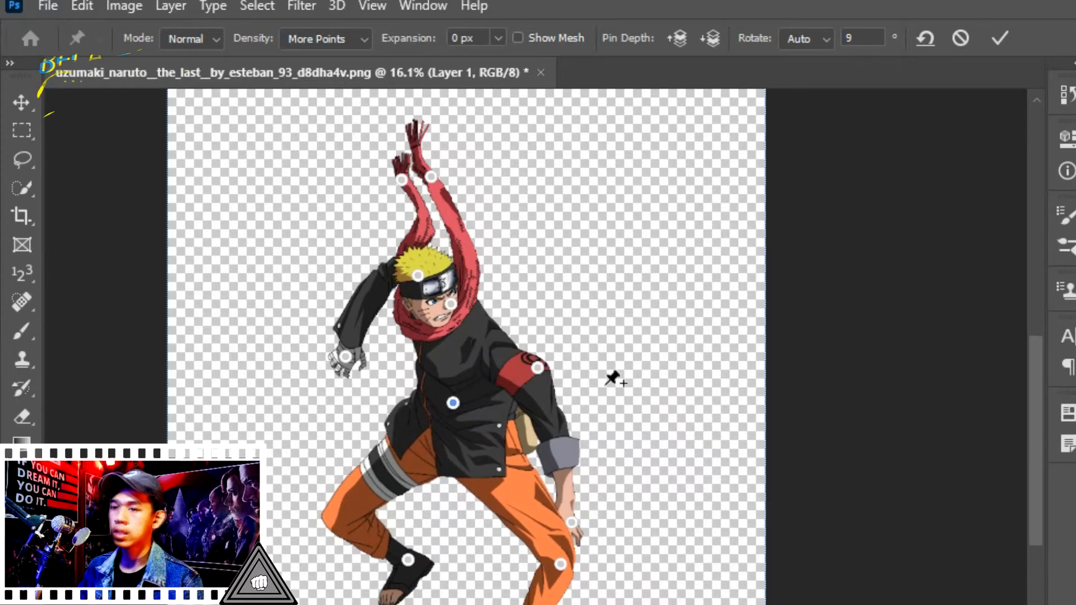
drag(536, 369, 513, 401)
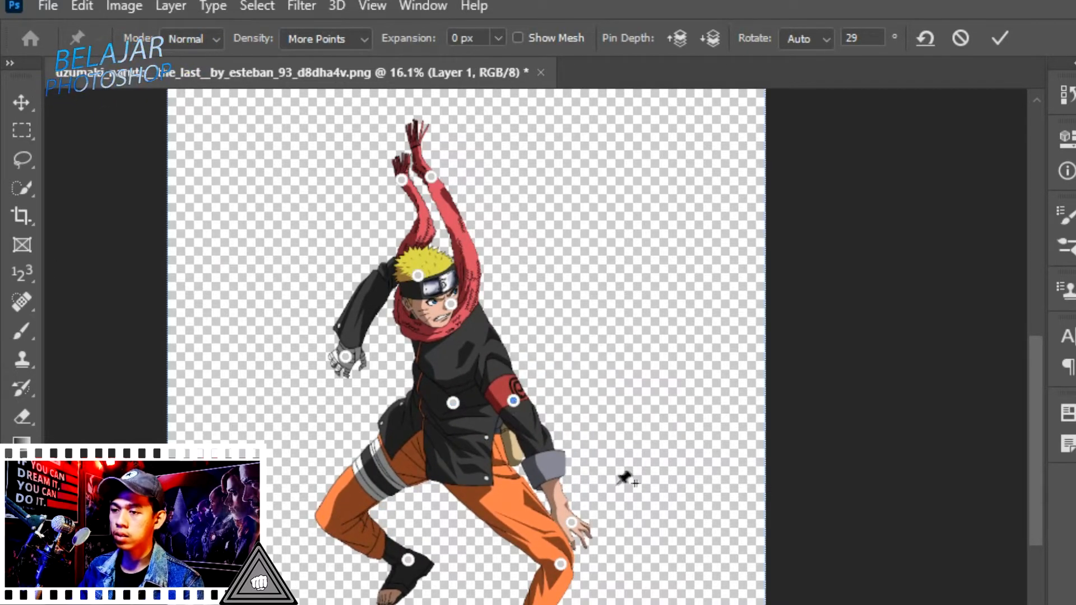
Undo the last two pin changes and cancel the Puppet Warp
drag(542, 604, 536, 603)
key(ctrl+z)
key(ctrl+z)
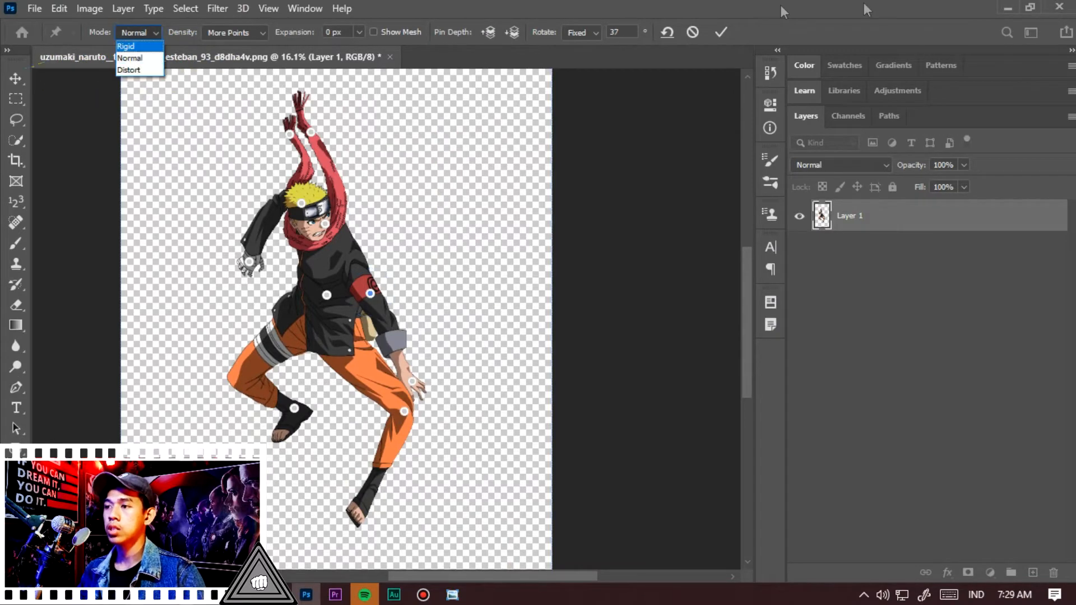
click(690, 31)
click(693, 42)
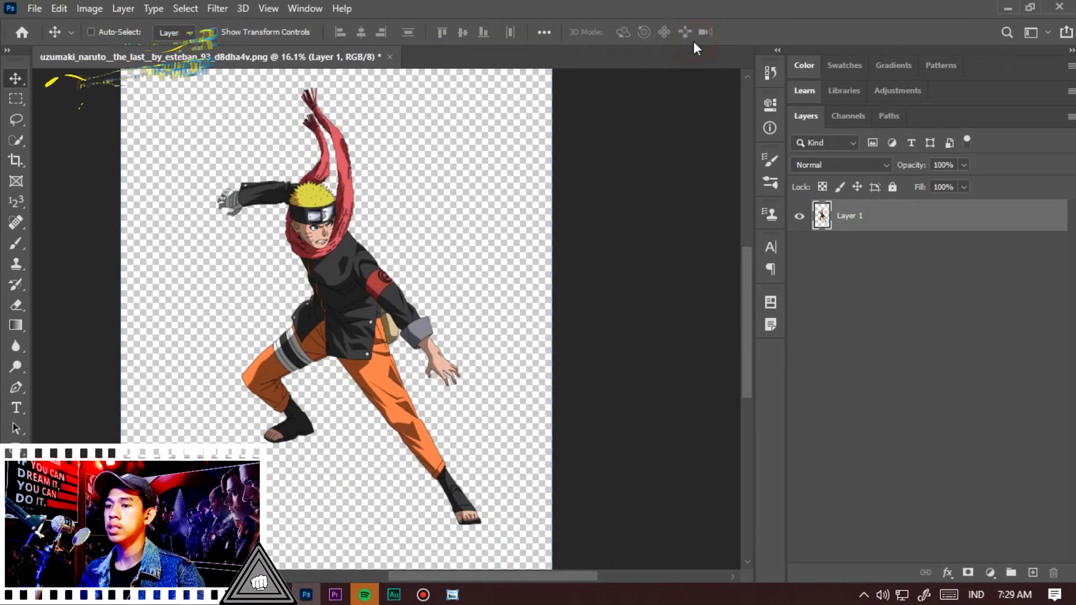
Restart Puppet Warp in Distort mode and pin both feet
click(66, 10)
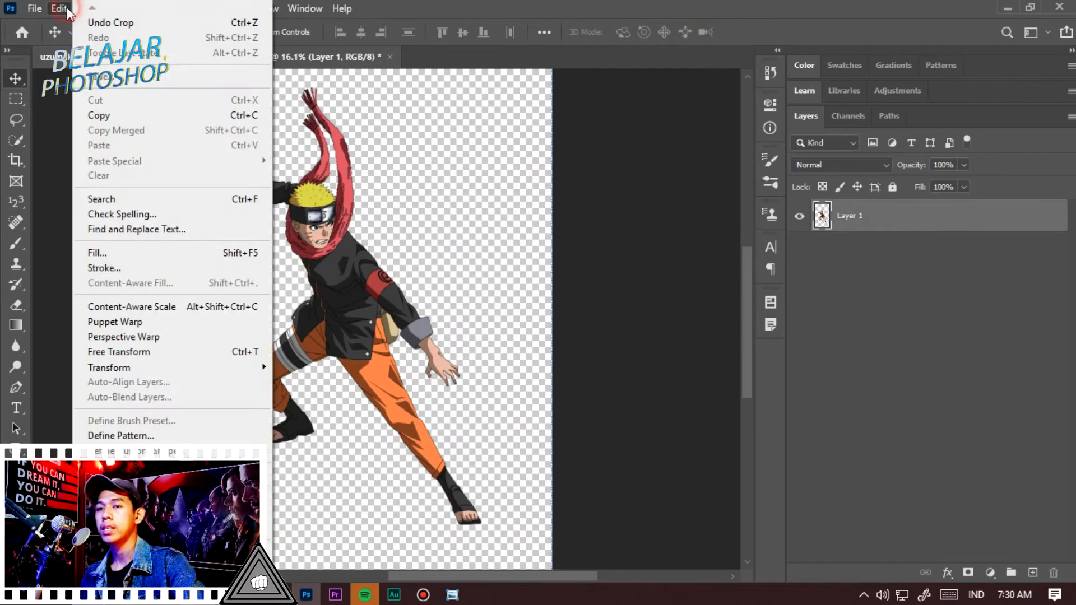
click(155, 323)
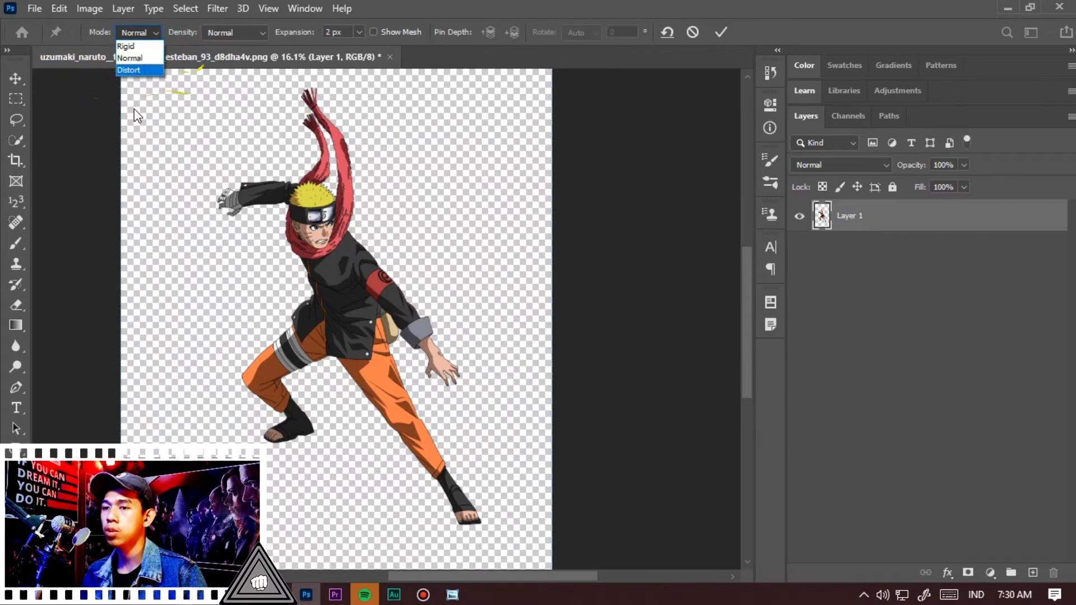
click(140, 72)
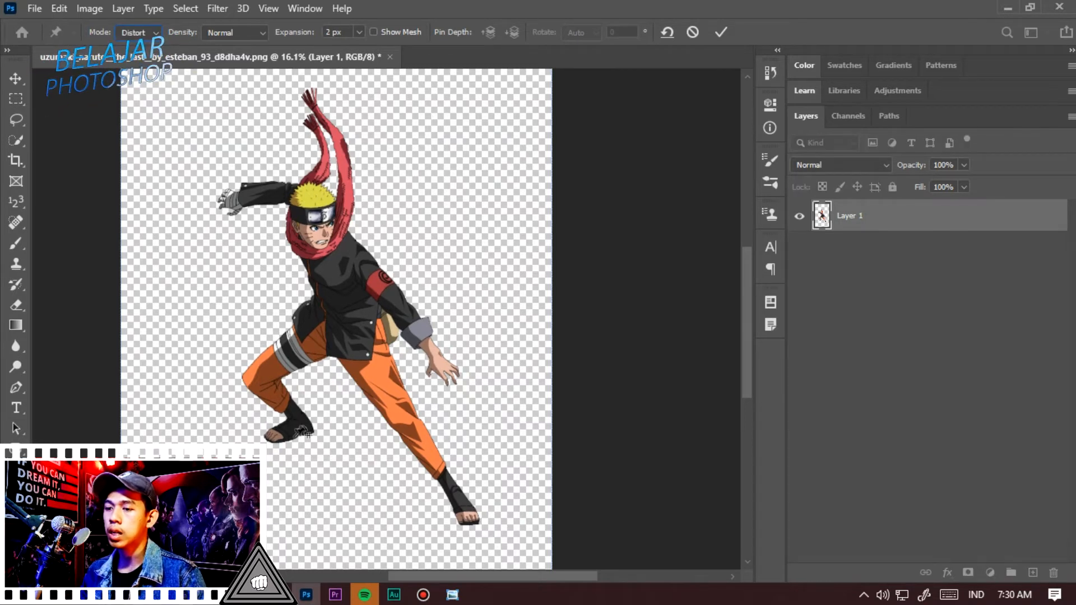
click(295, 427)
click(467, 504)
Pin the head and drag it far down and back up to test the distortion
click(317, 213)
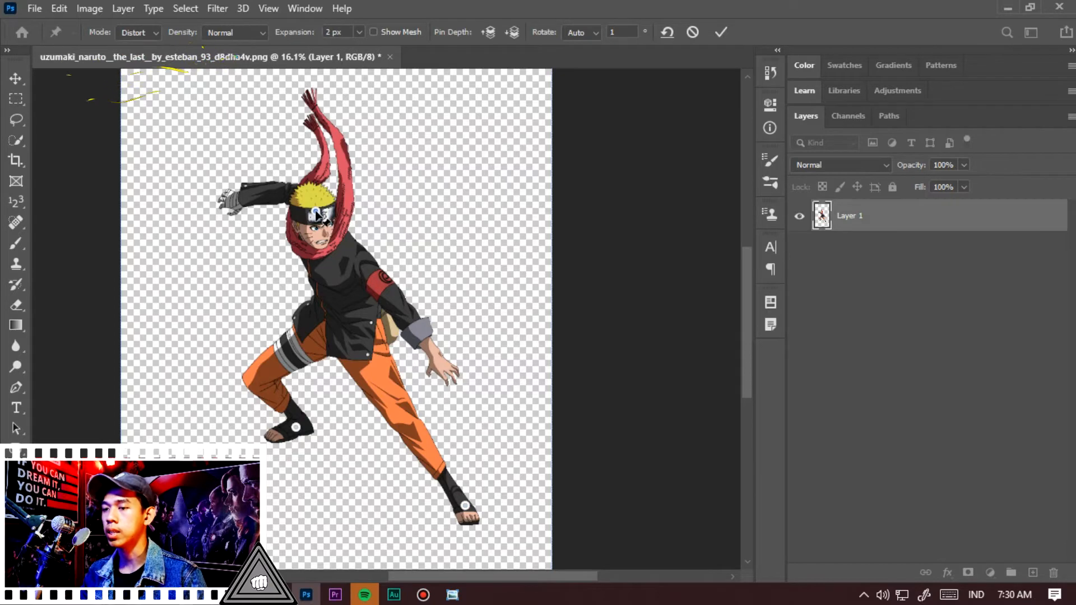
drag(316, 214, 330, 189)
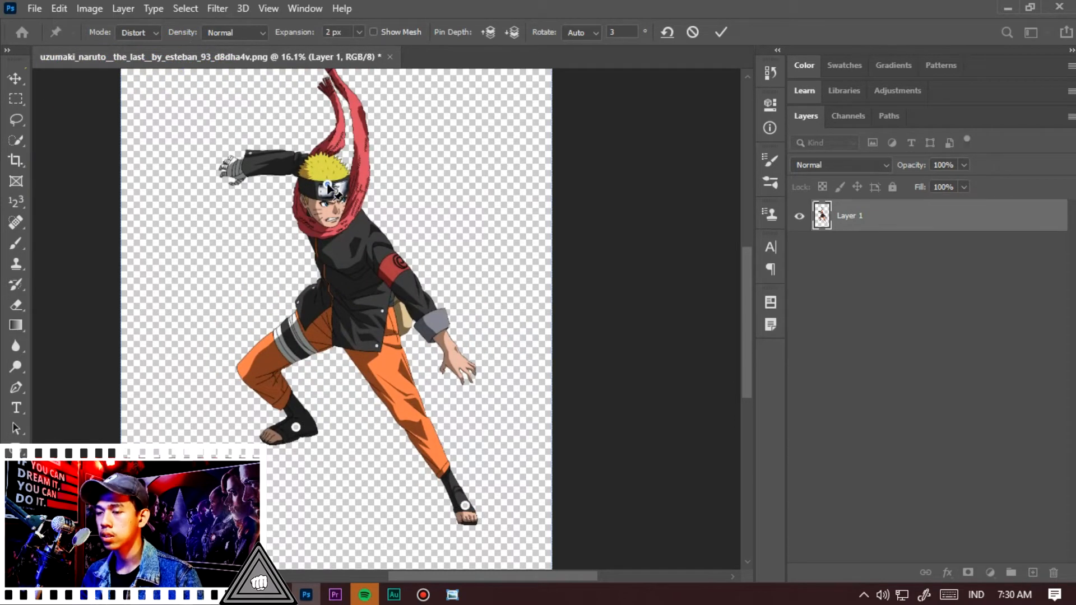
drag(330, 188, 323, 340)
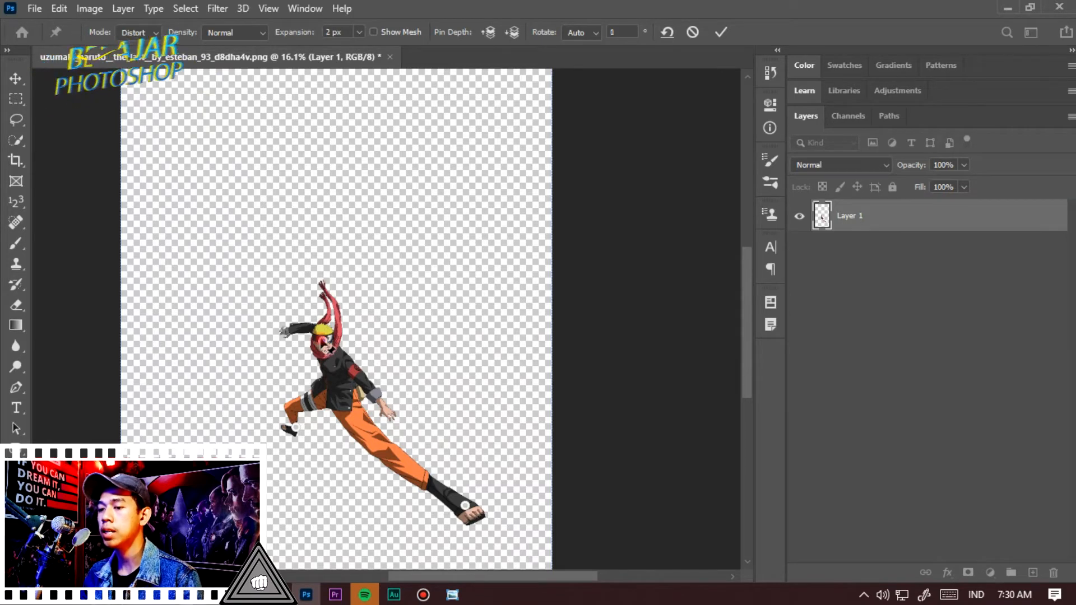
mouse_move(322, 340)
mouse_down()
mouse_move(325, 197)
mouse_move(317, 337)
mouse_up()
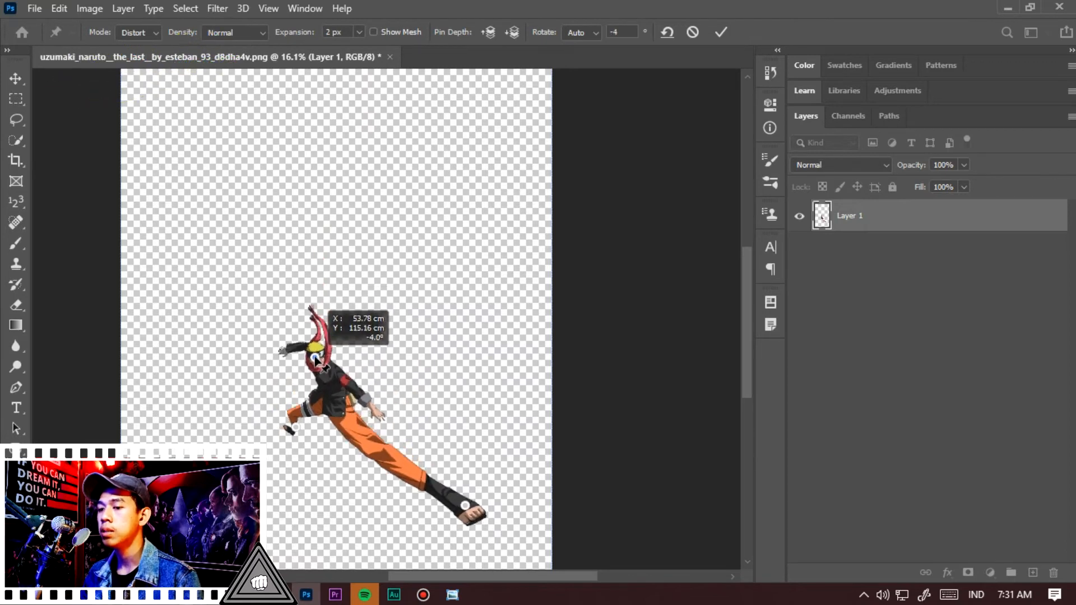
drag(321, 303, 324, 204)
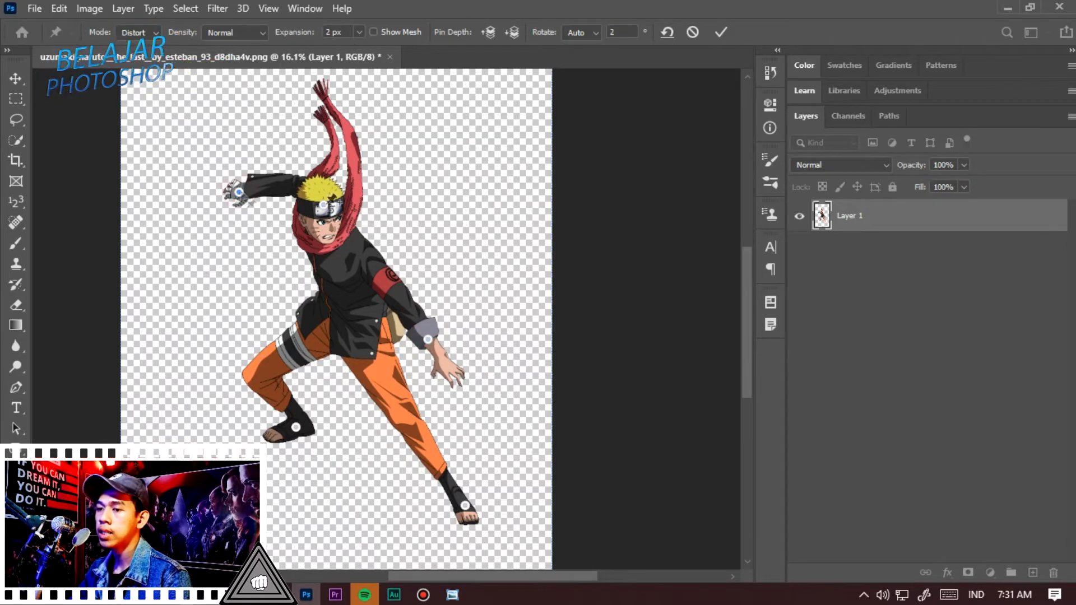
Drag the head pin down-left and pull the upper body up and to the left
drag(324, 207, 305, 247)
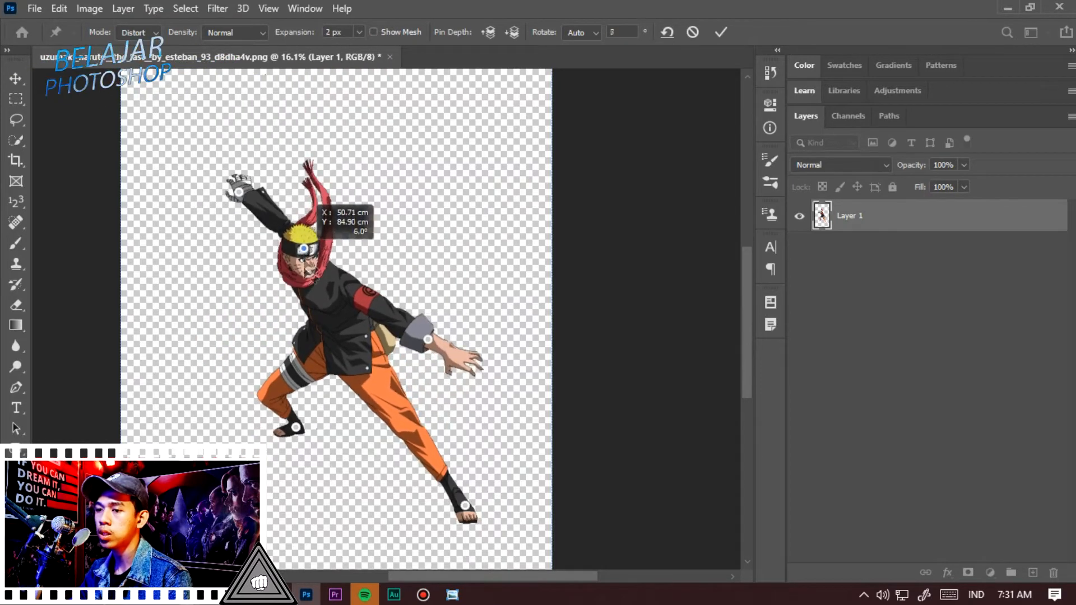
drag(308, 294, 245, 159)
Add a neck pin sent behind the others, and drag the head up-left and the elbow pin right
click(236, 196)
click(510, 34)
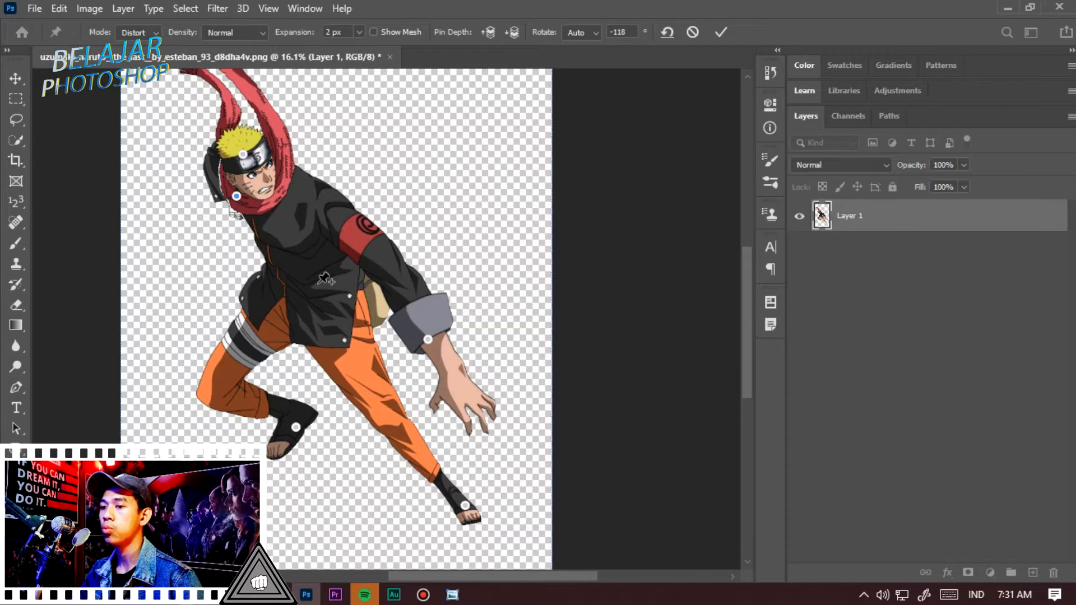
drag(243, 154, 226, 141)
drag(426, 339, 465, 333)
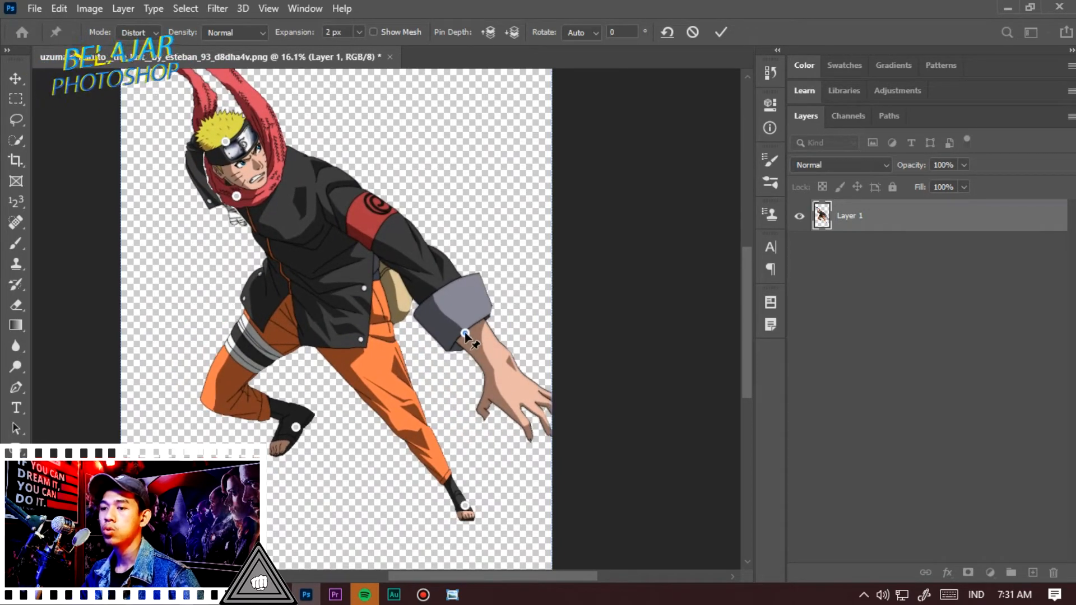
drag(225, 142, 188, 100)
Nudge the head pin slightly upward
scroll(298, 259, up, 5)
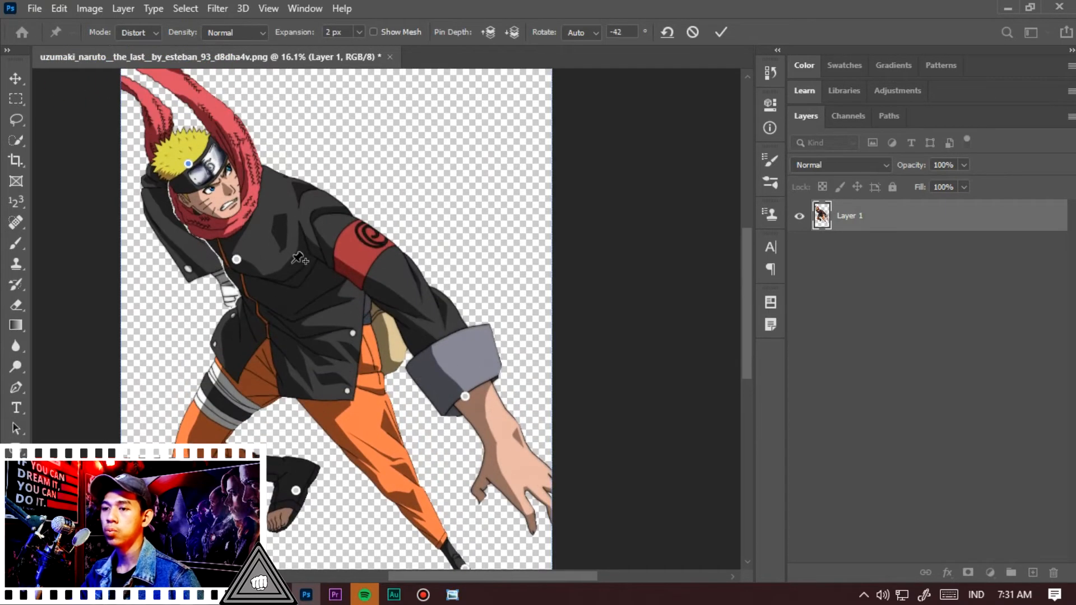
scroll(298, 259, down, 2)
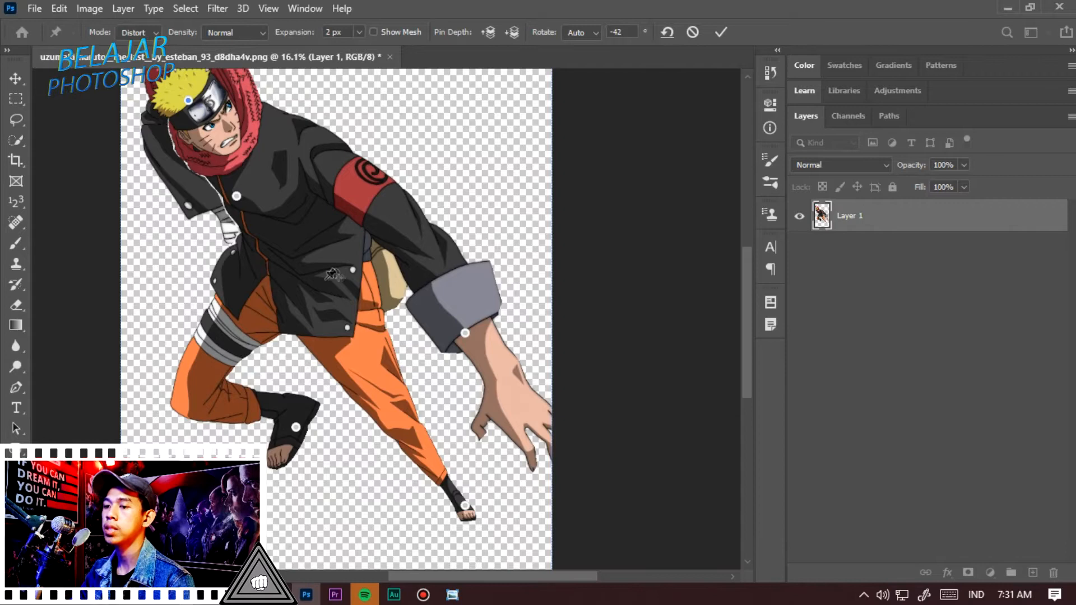
scroll(332, 275, down, 6)
scroll(333, 277, up, 4)
mouse_move(284, 164)
mouse_down()
mouse_move(284, 98)
mouse_move(297, 109)
mouse_move(284, 143)
mouse_up()
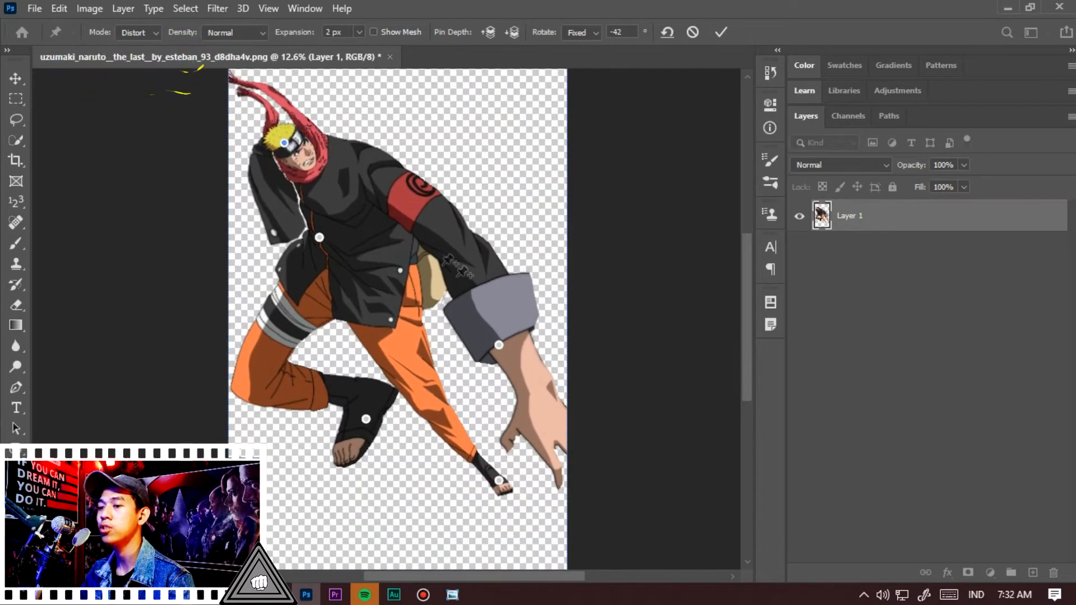
Drag the hand pin up beside the head, commit the Puppet Warp, and undo the last step
drag(499, 344, 454, 142)
click(723, 31)
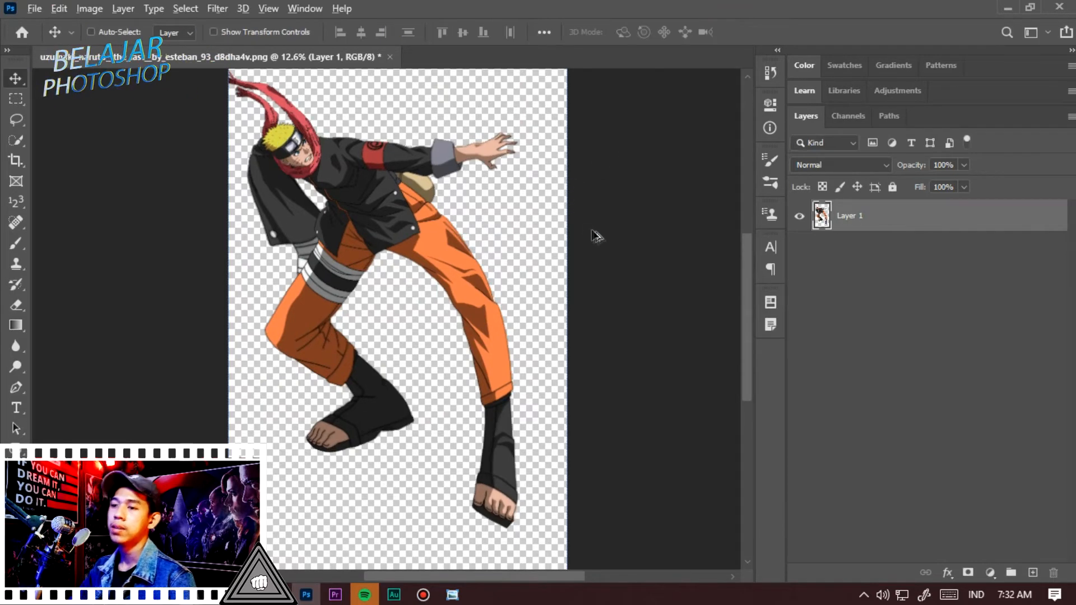
scroll(509, 271, down, 4)
scroll(451, 252, up, 4)
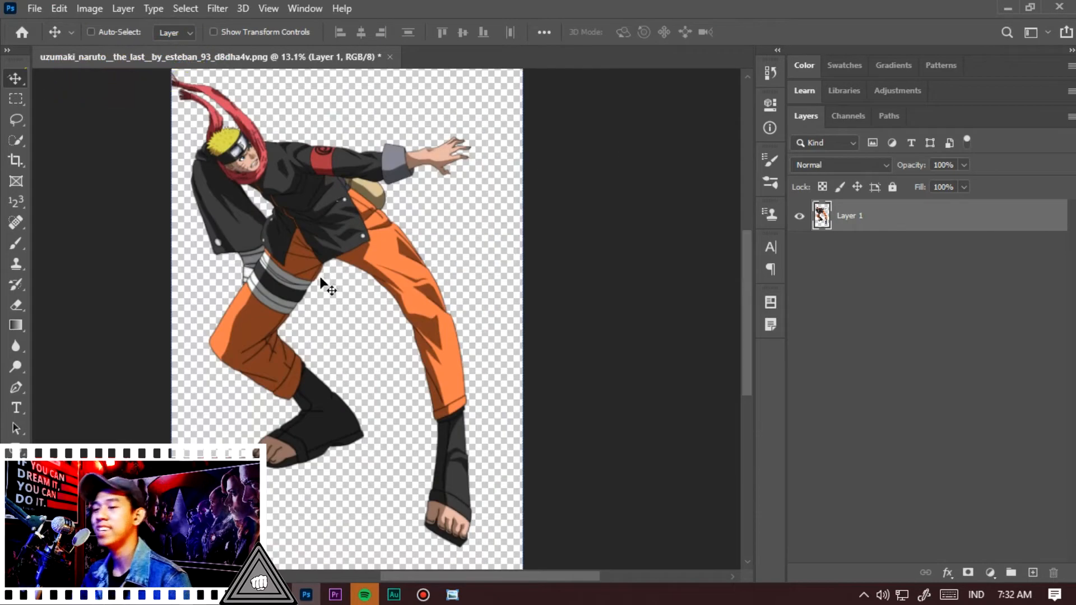
key(ctrl+z)
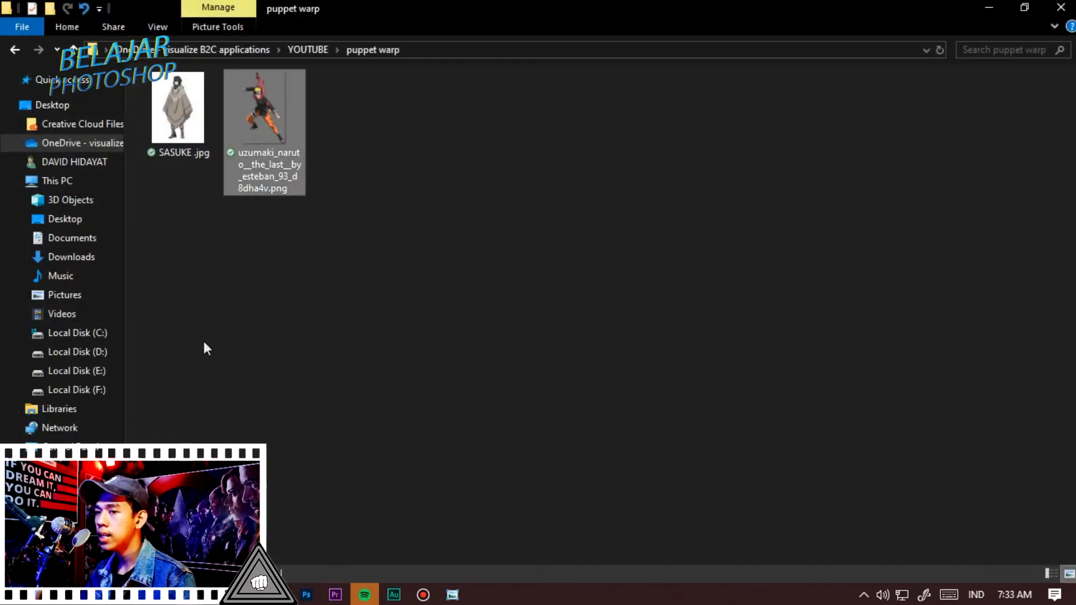
Open the SASUKE.jpg image in a new document tab
click(177, 133)
drag(177, 133, 142, 366)
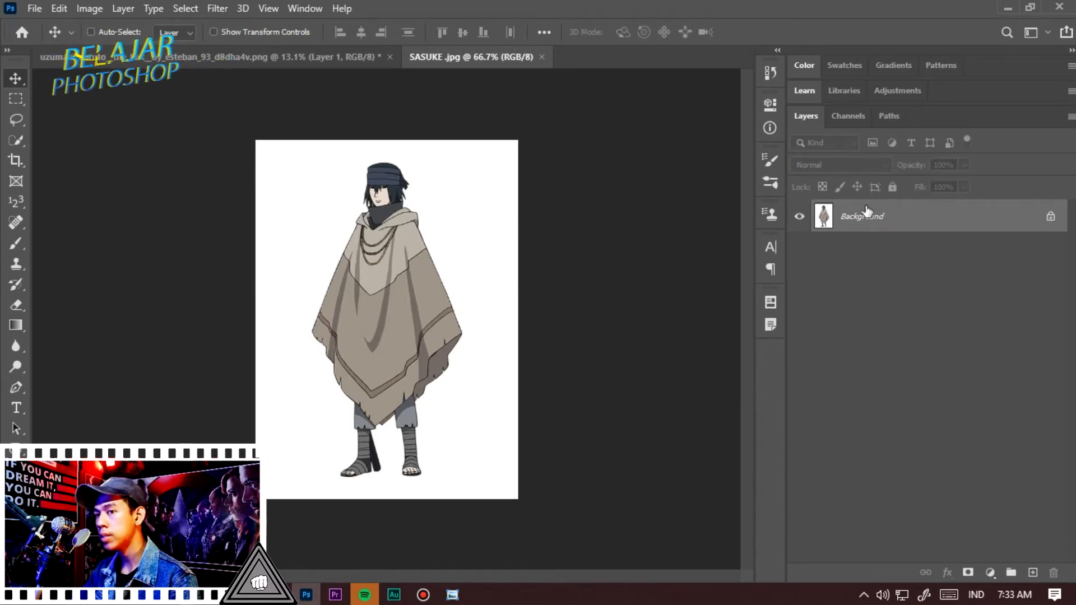
Unlock the Sasuke image's background layer so it can be warped
click(58, 8)
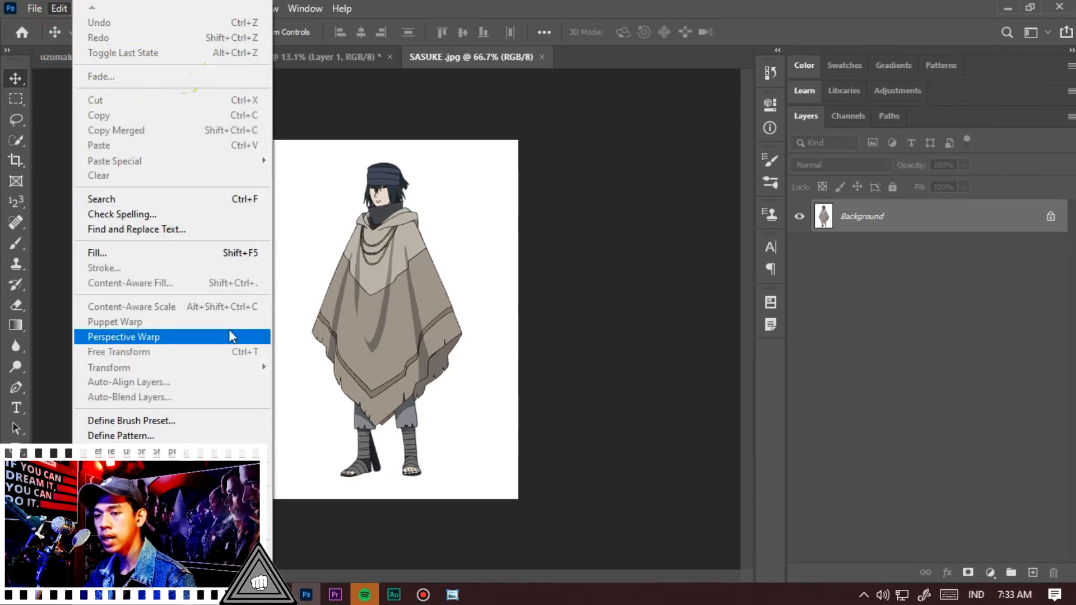
click(682, 351)
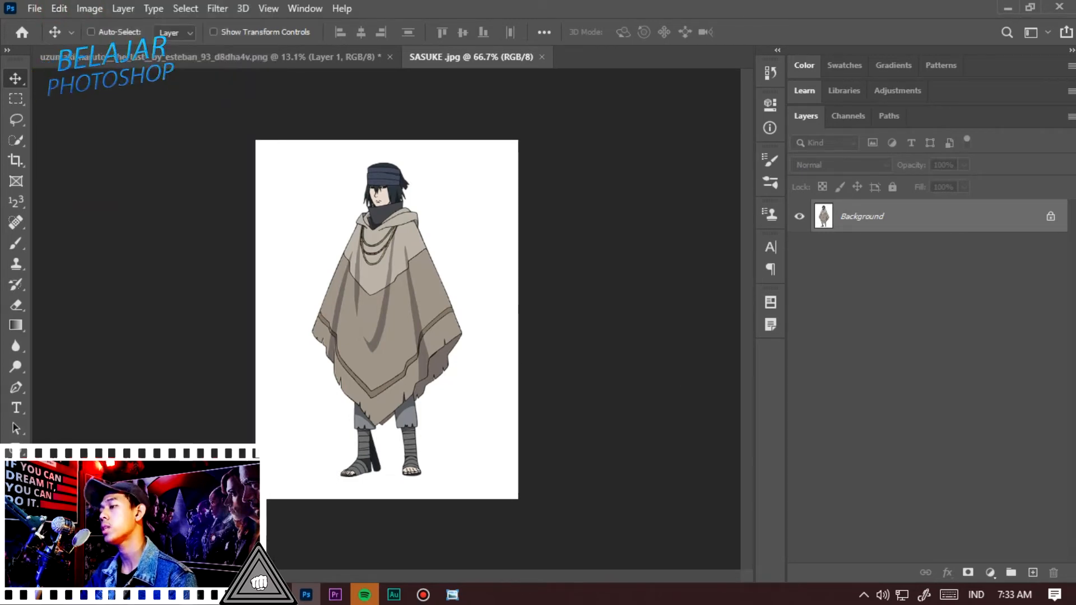
click(1050, 218)
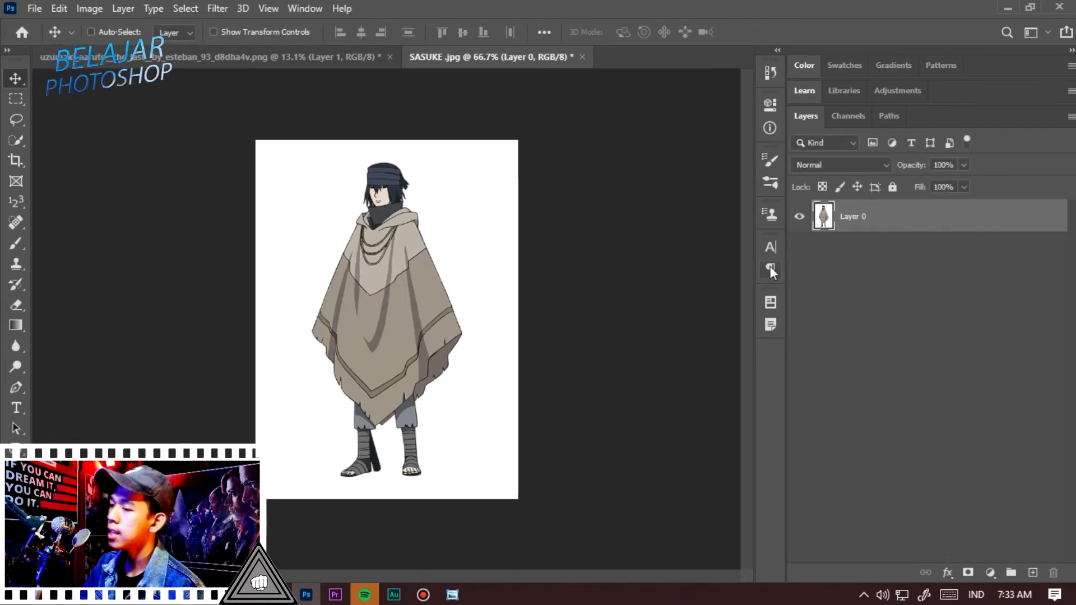
Open Puppet Warp on the Sasuke layer, turn on Show Mesh, and leave the warp without pinning
click(57, 9)
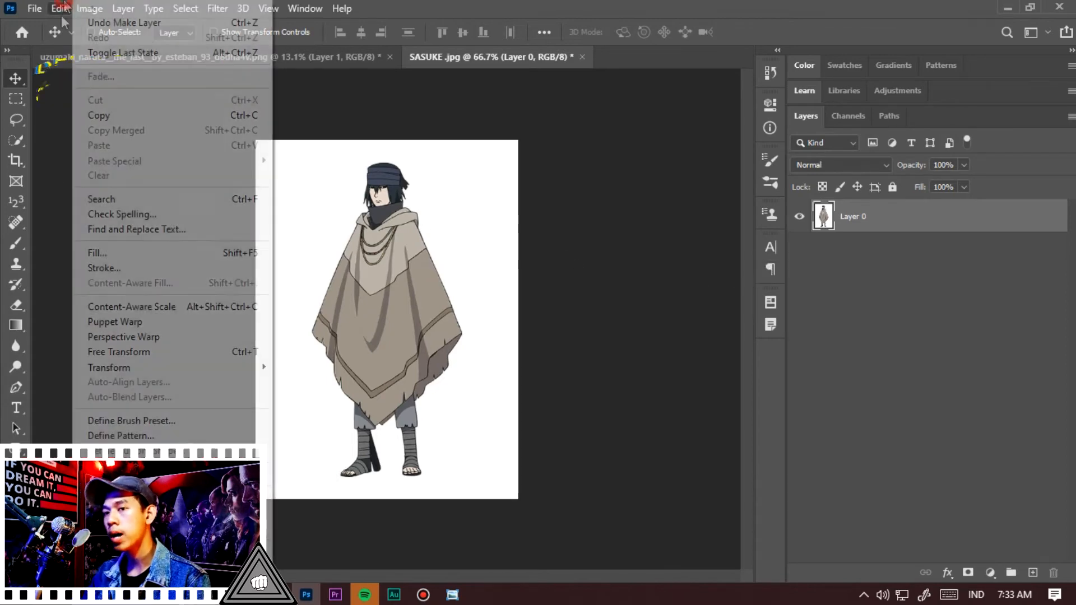
click(114, 322)
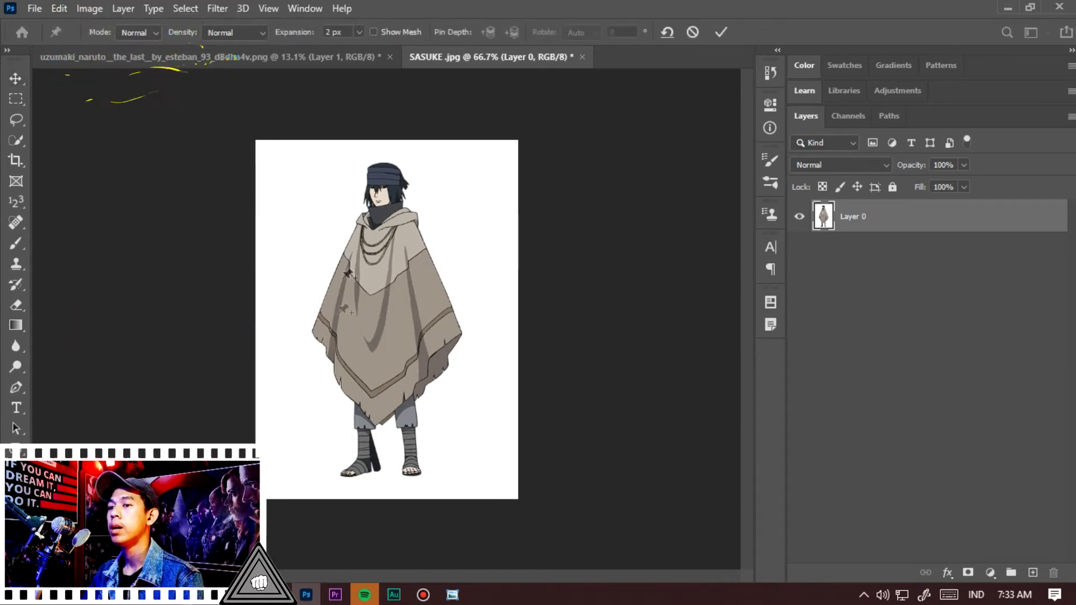
click(393, 32)
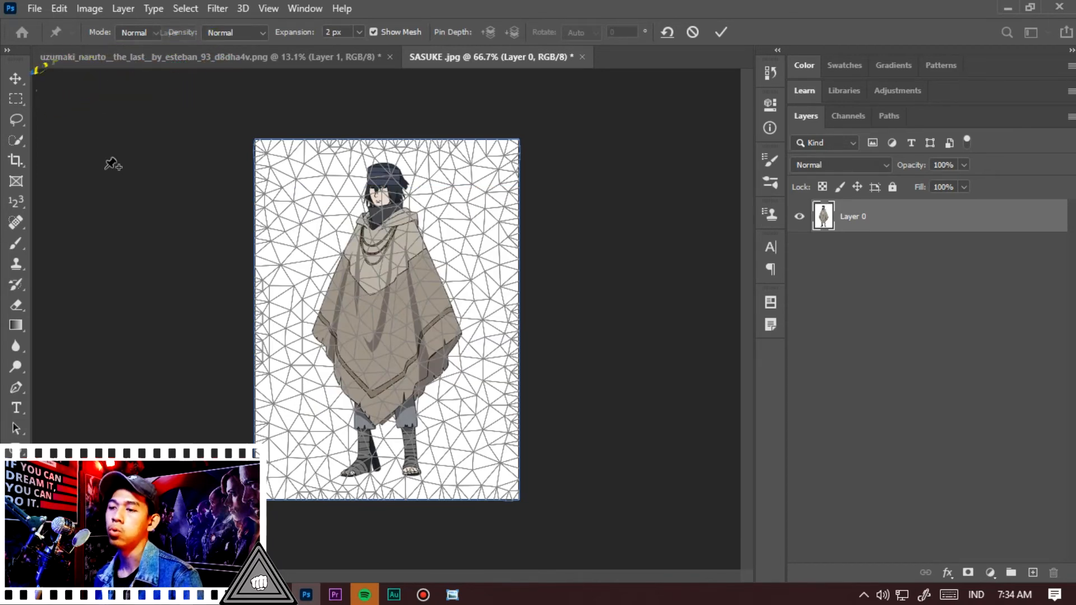
key(Return)
Erase the white background around Sasuke with the Magic Eraser Tool at tolerance 32
key(e)
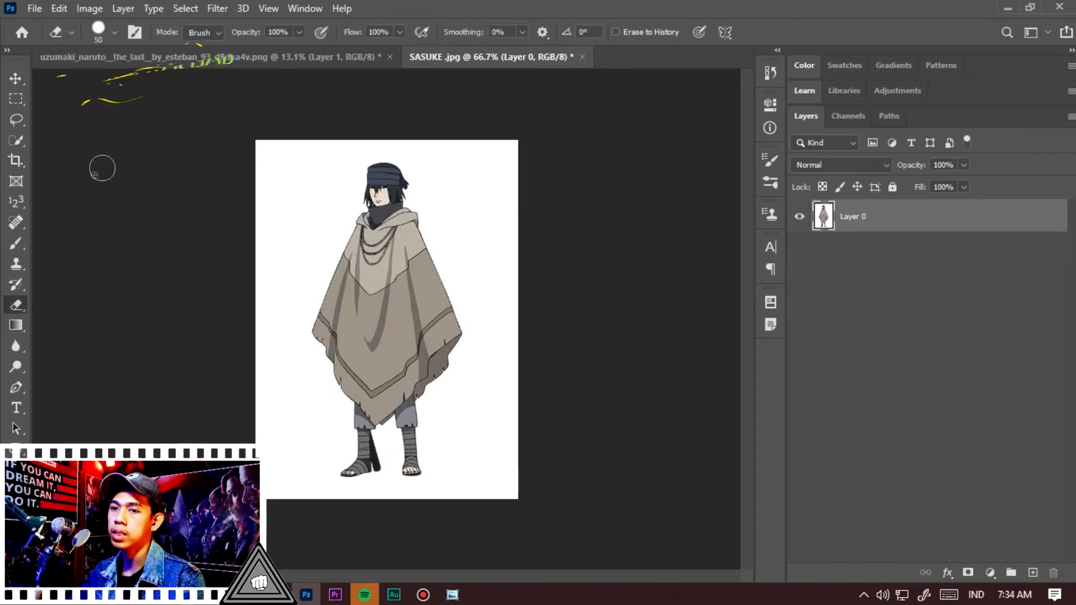
key(shift+e)
key(shift+e)
right_click(18, 312)
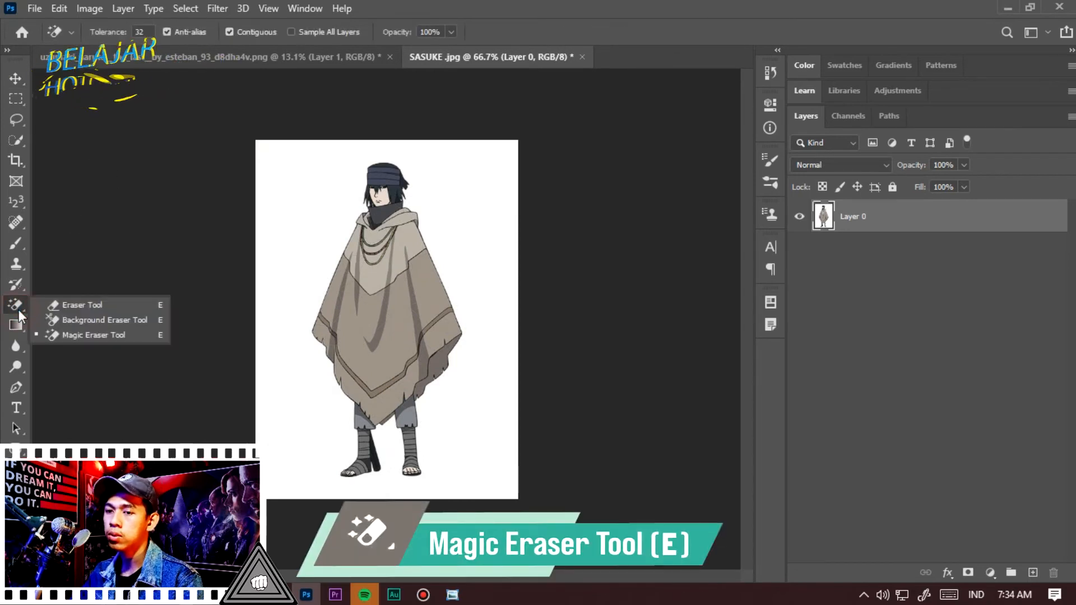
click(87, 332)
click(457, 210)
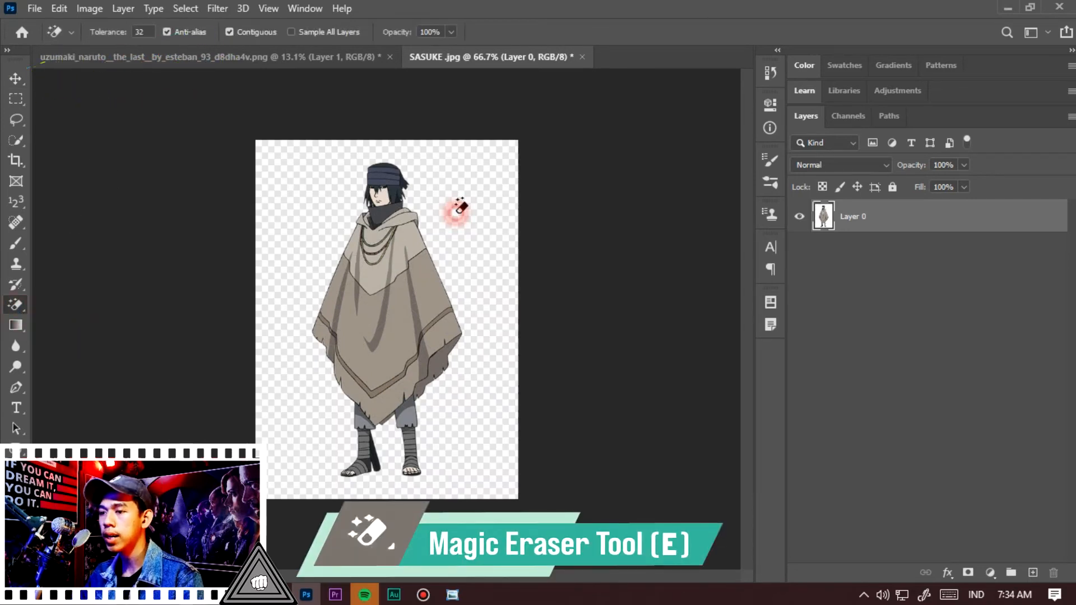
scroll(442, 211, up, 14)
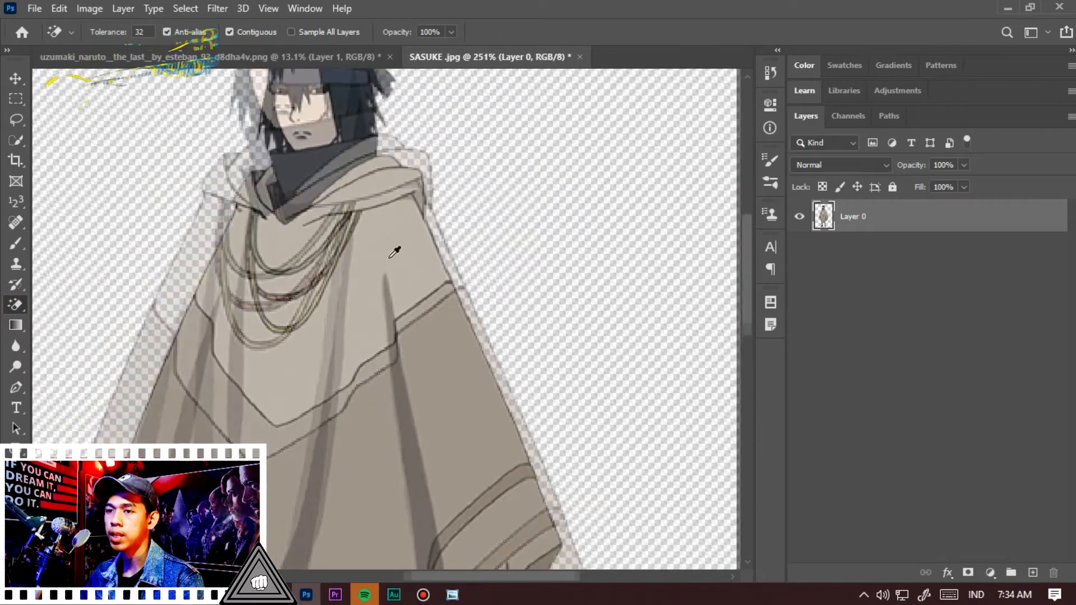
scroll(395, 254, down, 6)
scroll(334, 134, up, 5)
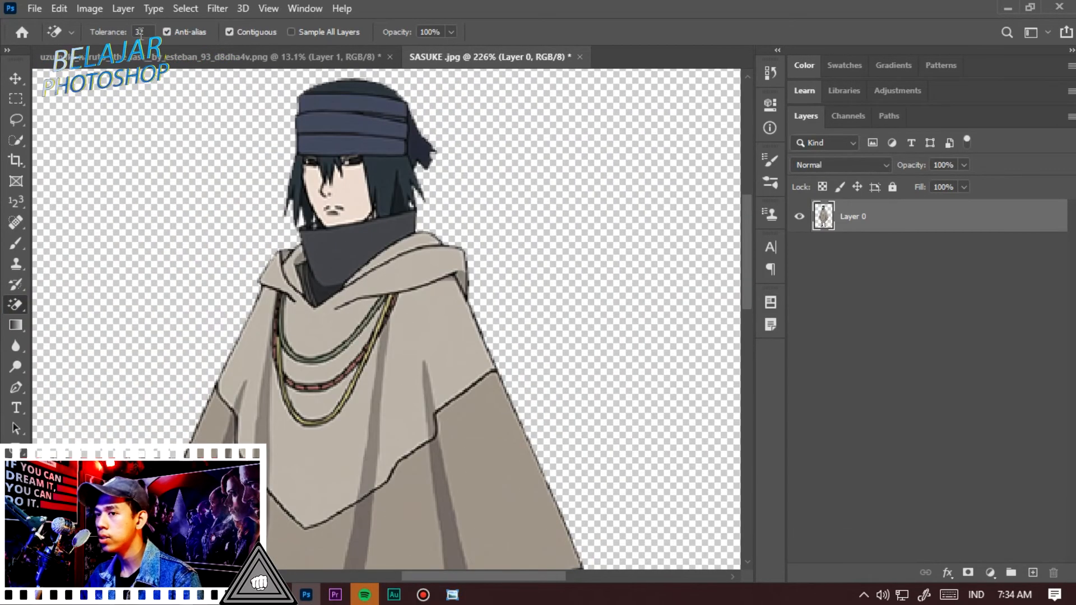
scroll(427, 270, down, 10)
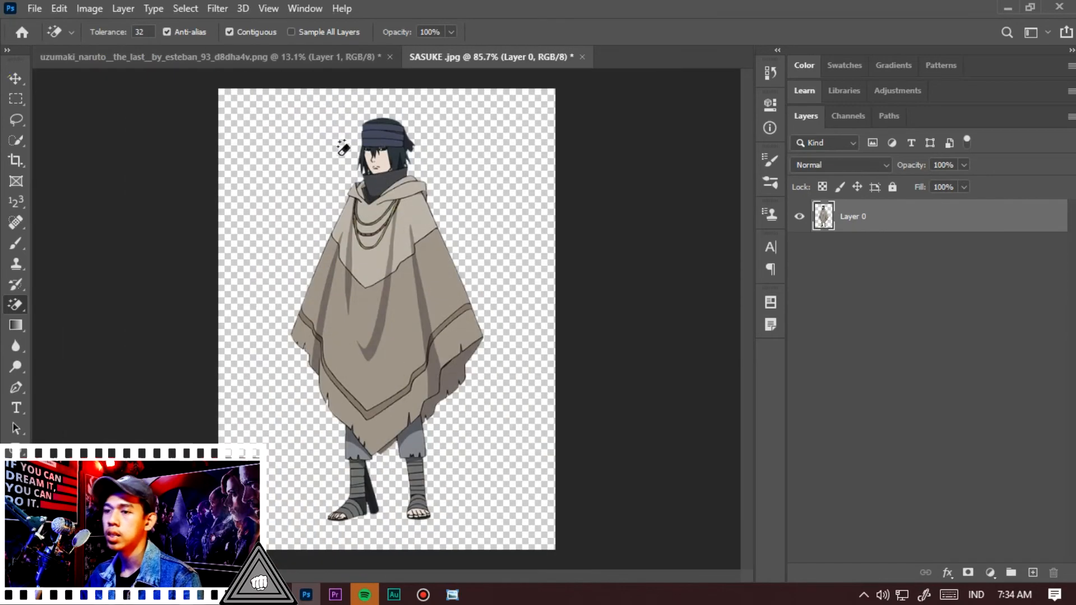
Start Puppet Warp on Sasuke, pin the head and both feet, and drag the right foot pin outward
key(v)
scroll(427, 270, down, 3)
scroll(427, 270, up, 3)
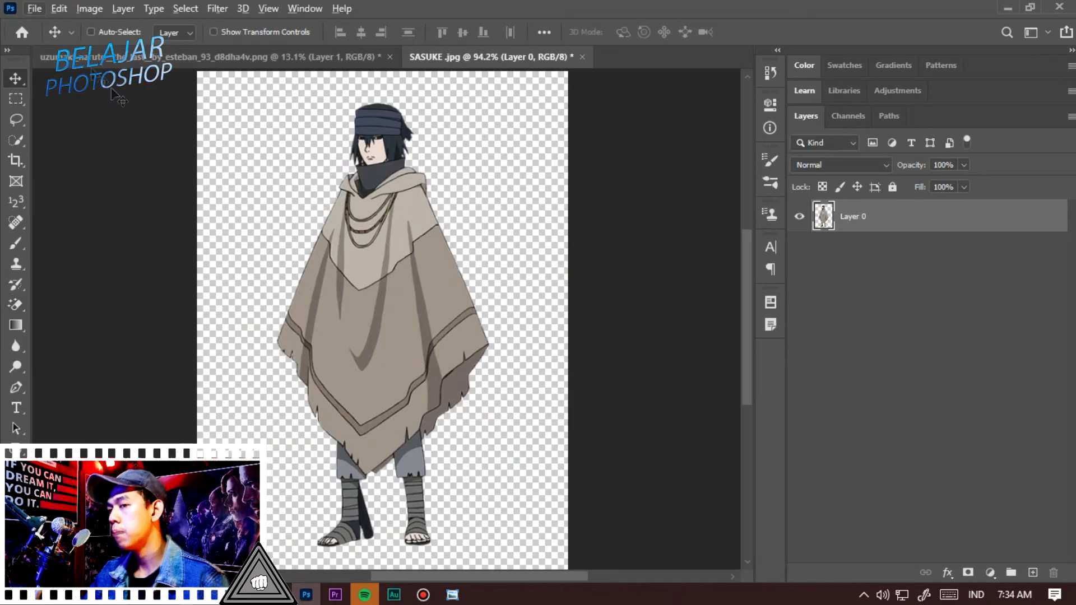
click(59, 8)
click(167, 321)
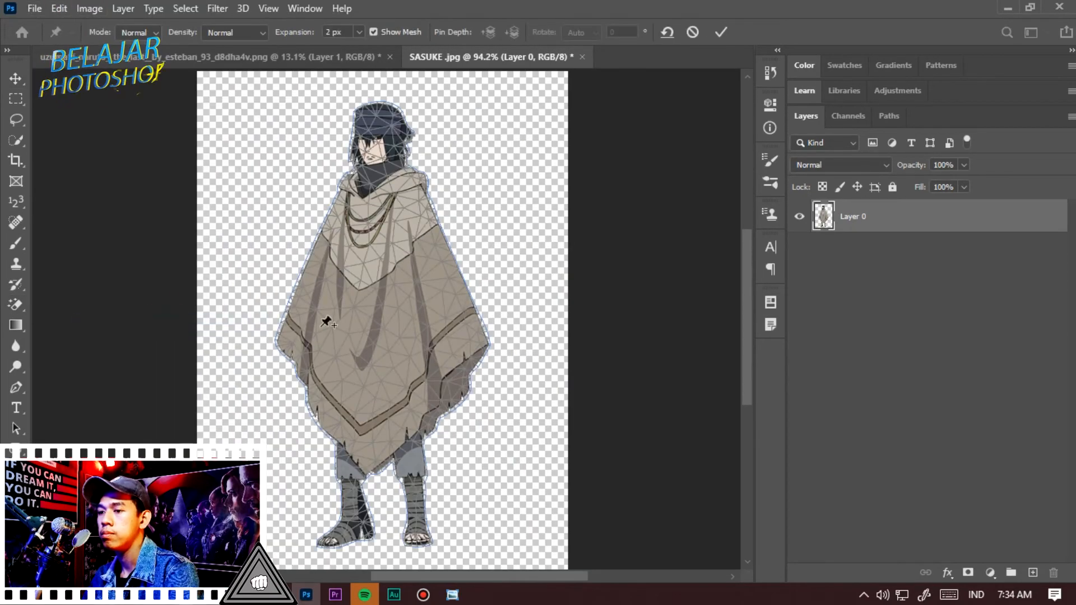
click(380, 126)
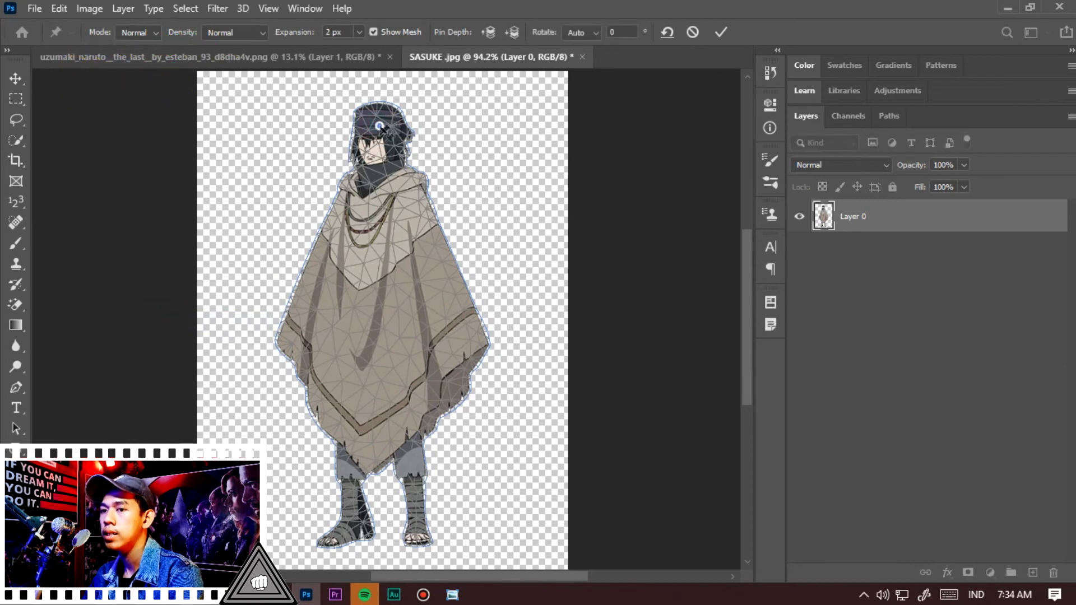
click(416, 509)
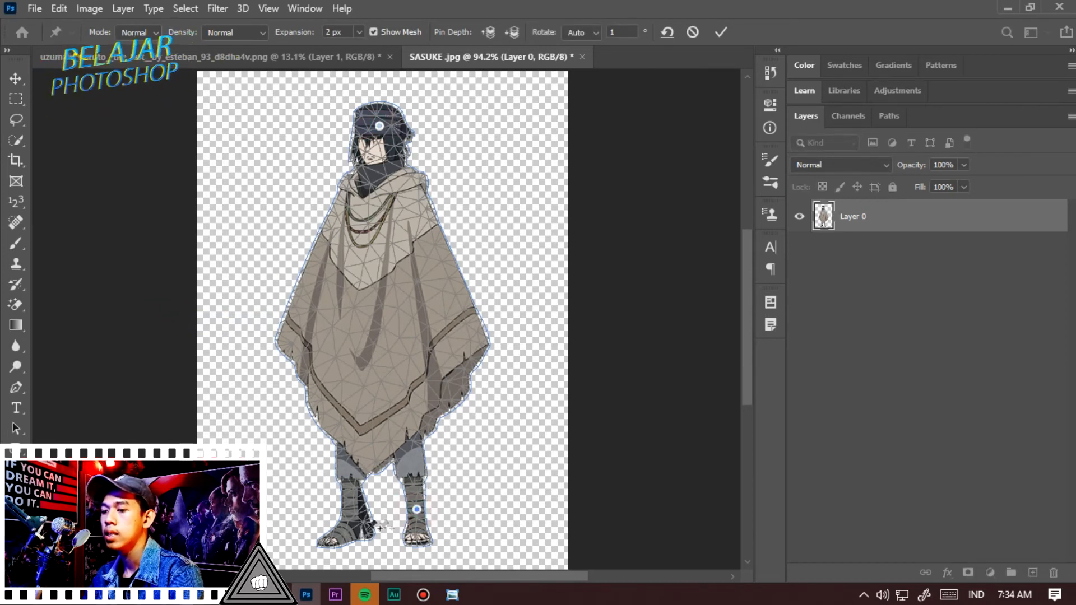
click(352, 521)
mouse_move(417, 513)
mouse_down()
mouse_move(565, 496)
mouse_move(437, 512)
mouse_up()
Pin the centre of the poncho, drag the head pin down-left, and commit the warp
click(386, 318)
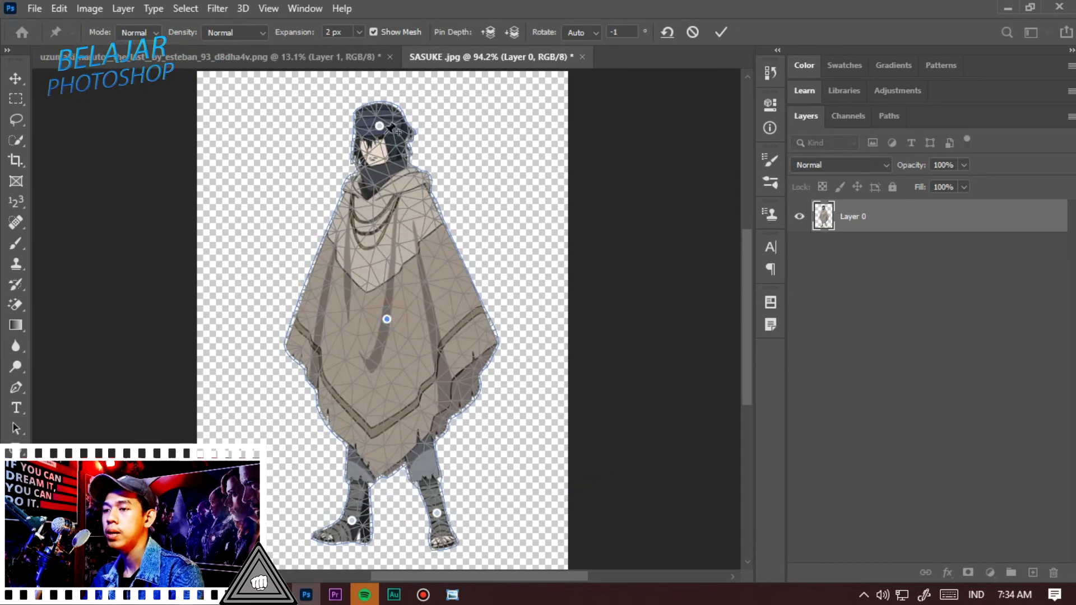
drag(379, 127, 299, 148)
click(720, 32)
scroll(518, 308, down, 3)
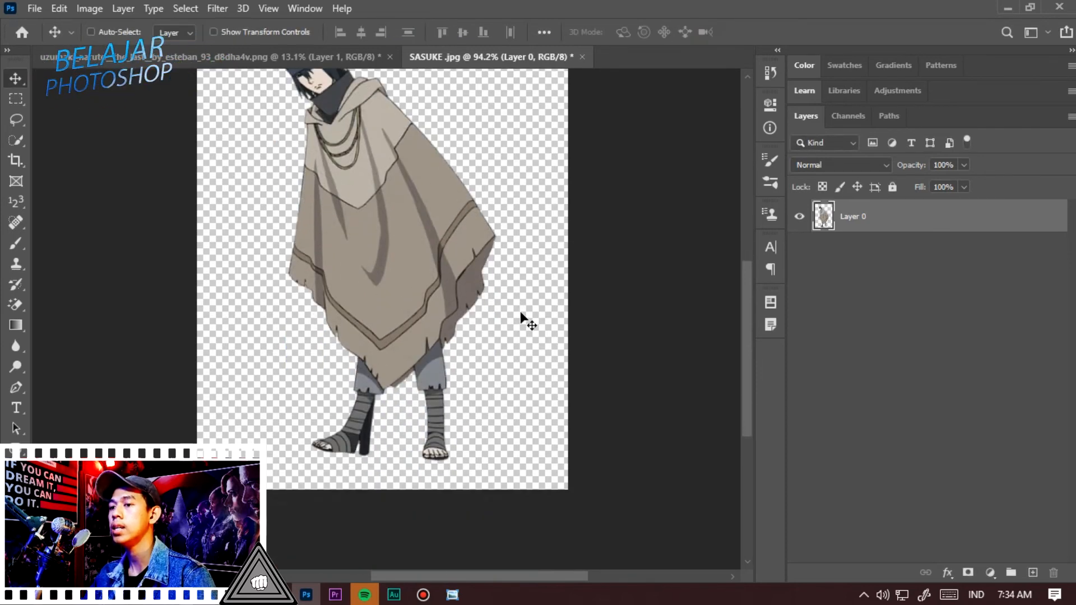
scroll(521, 313, up, 3)
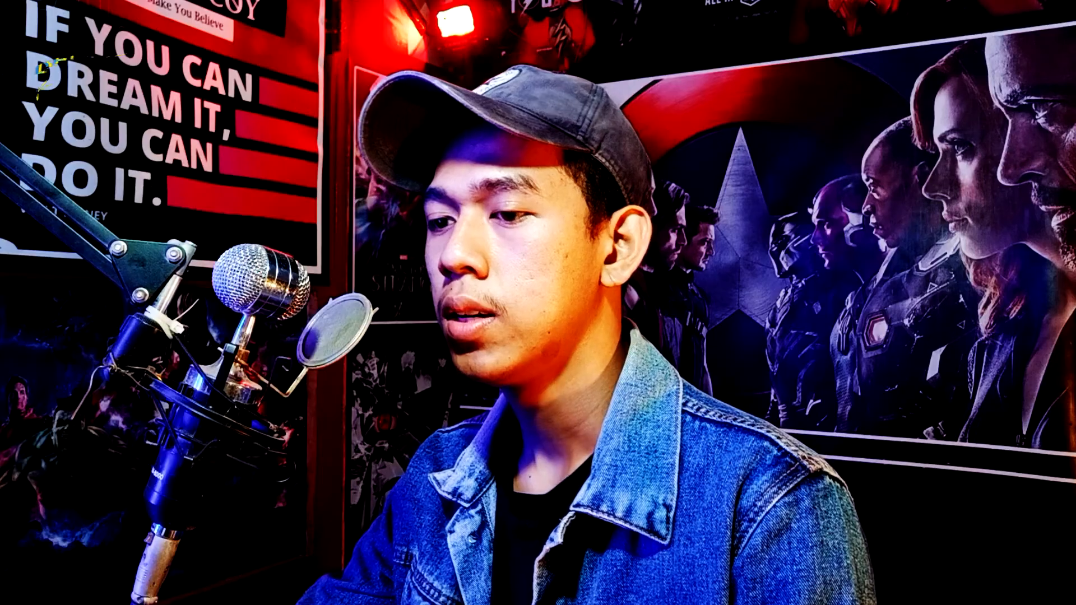